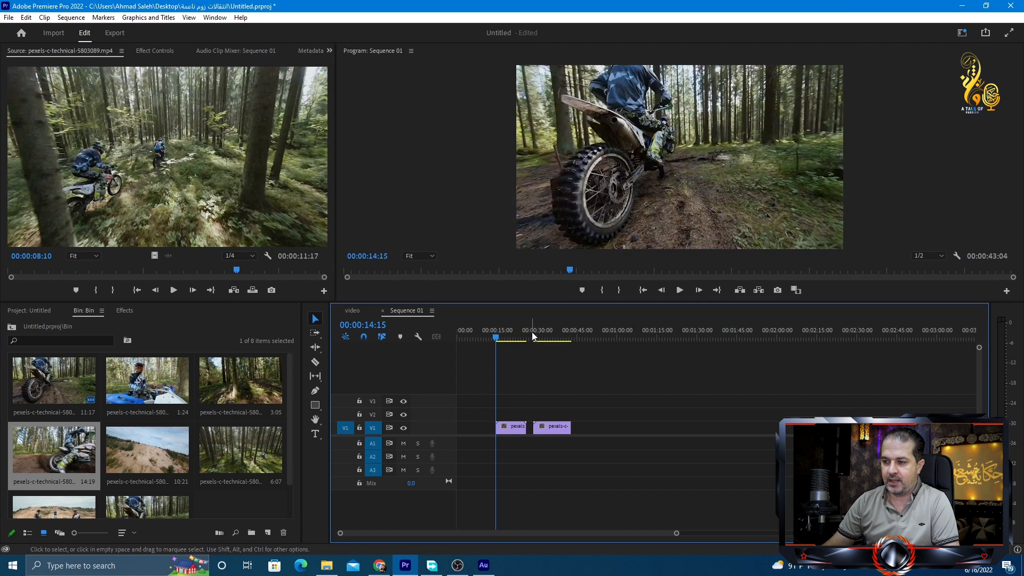
- Close the gap on V1 by moving clip pexels-c-technical-5803088.mp4 directly against the end of pexels-c-technical-5803089.mp4
key("=")
key("=")
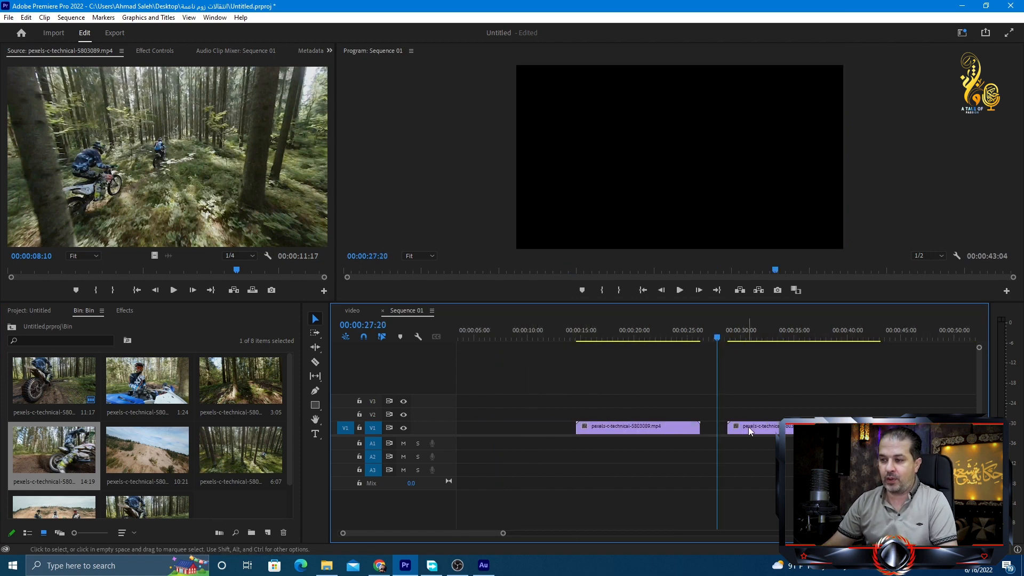
scroll(748, 427, "down", 3)
left_click_drag(681, 425, 655, 427)
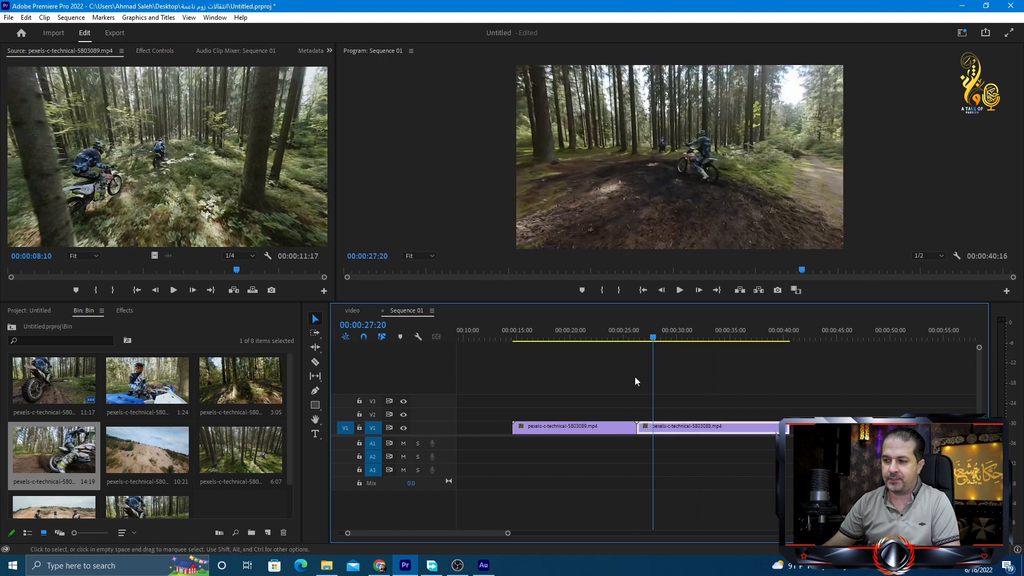
- Play the sequence from 00:00:24:00 across the cut between the two clips to review the hard cut
left_click(621, 332)
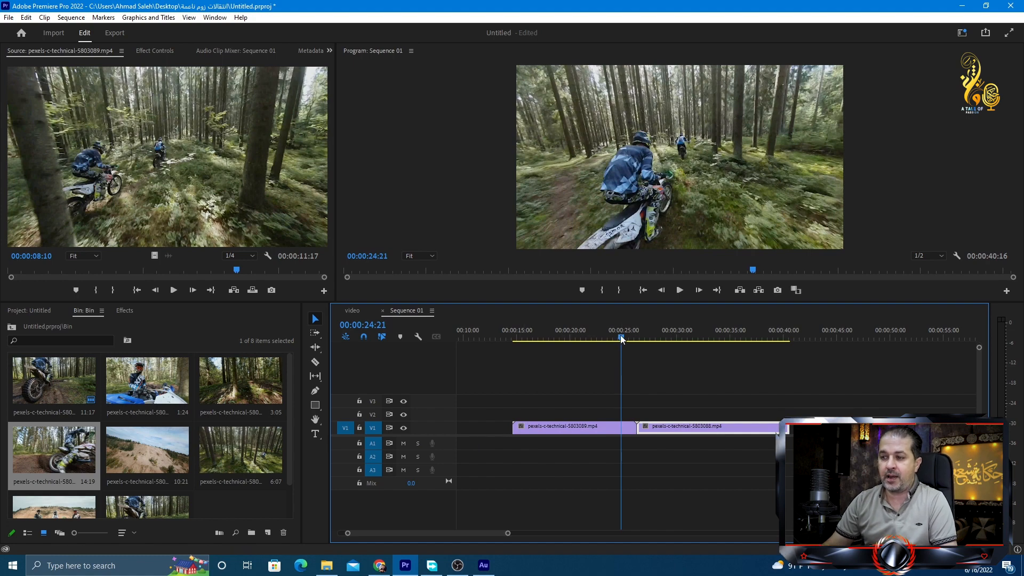
left_click_drag(622, 335, 613, 335)
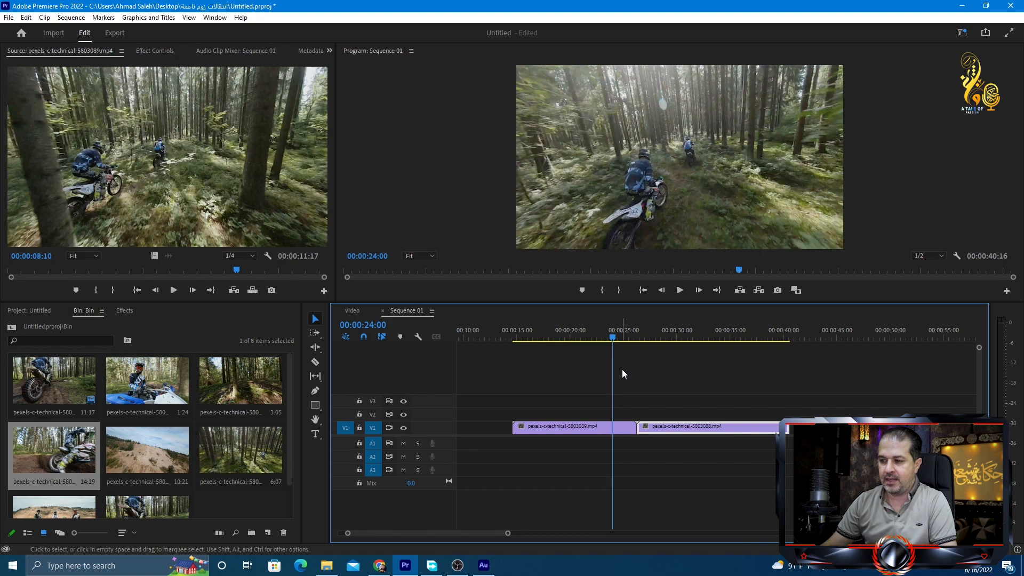
key("space")
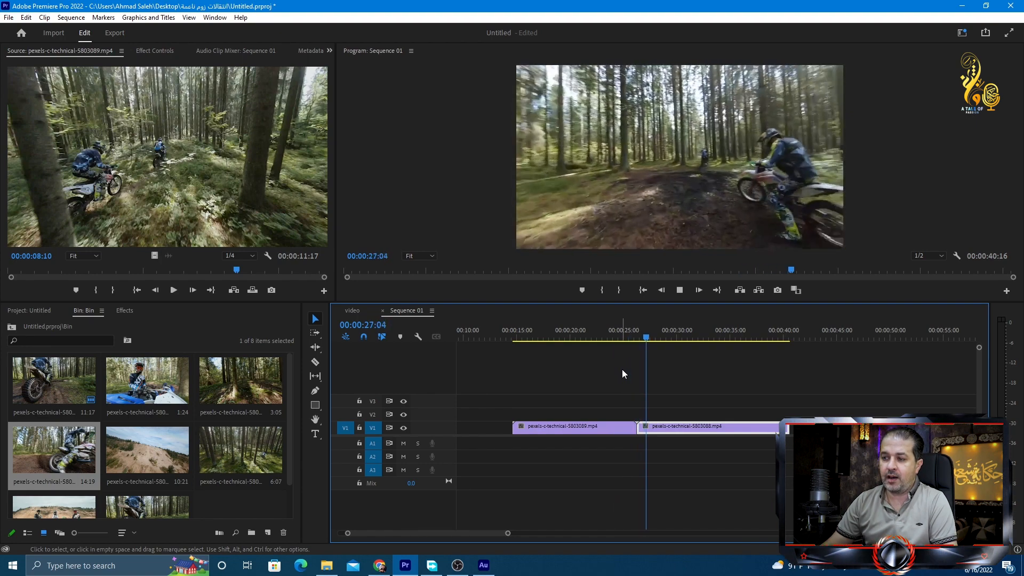
key("space")
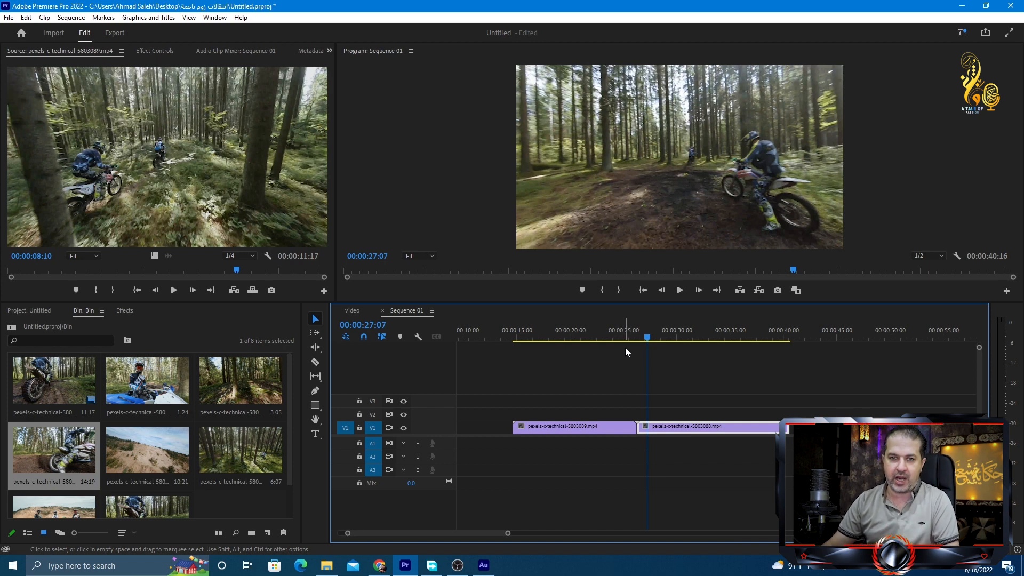
left_click(621, 332)
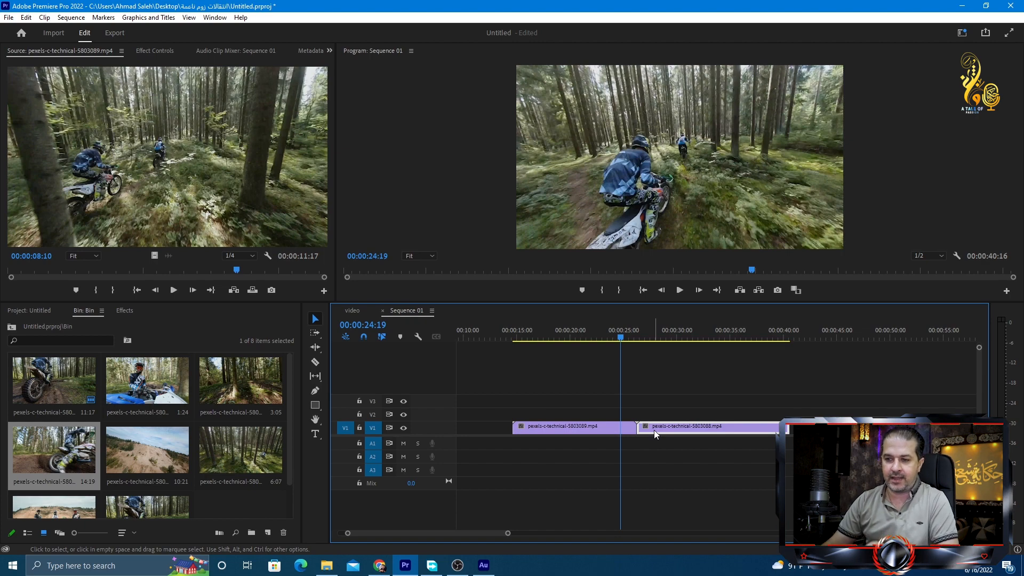
- Preview pexels-c-technical-5803530.mp4 from the bin and append it on V1 after the second clip
left_click(69, 454)
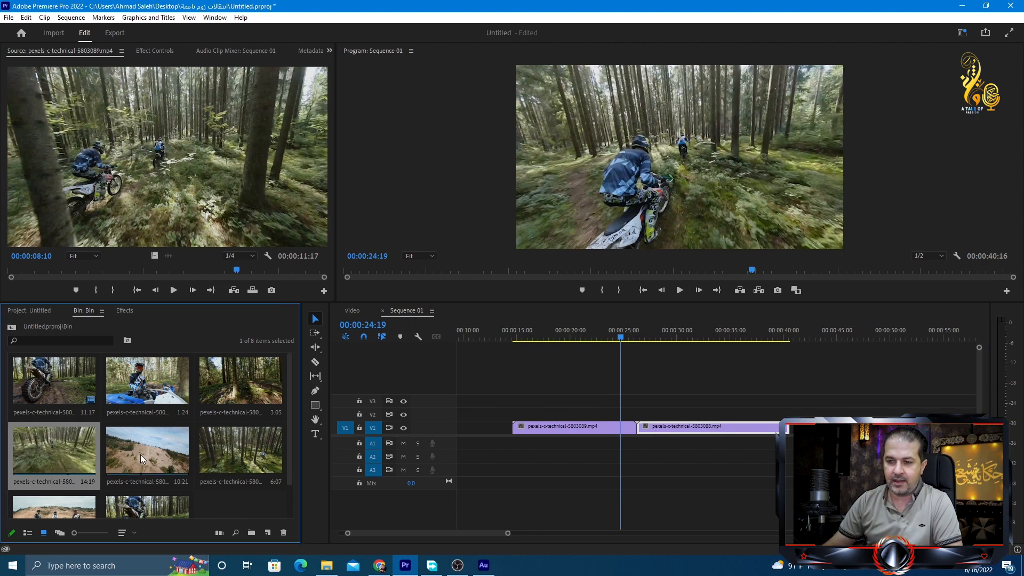
scroll(140, 454, "down", 1)
double_click(53, 478)
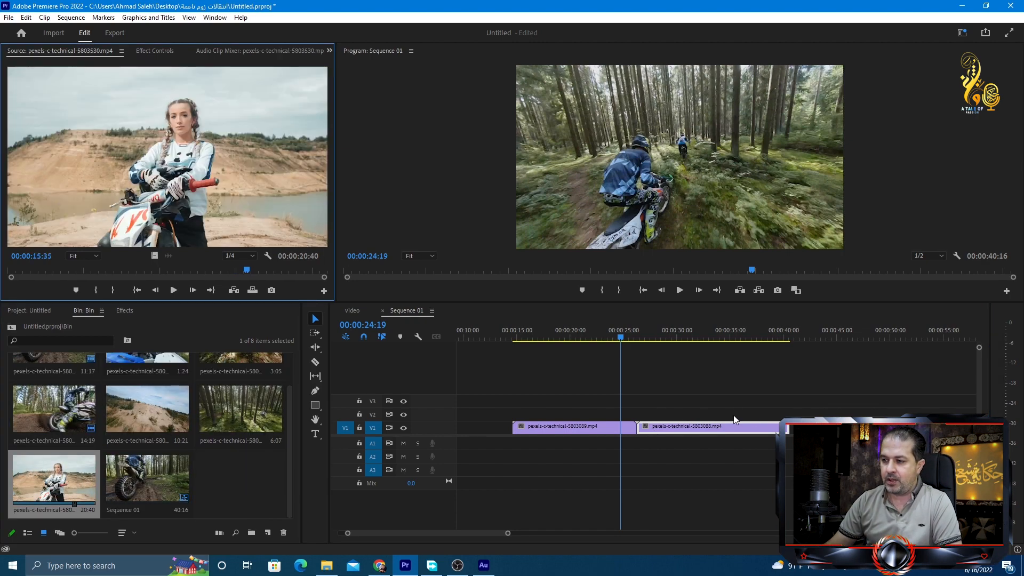
left_click_drag(80, 482, 790, 428)
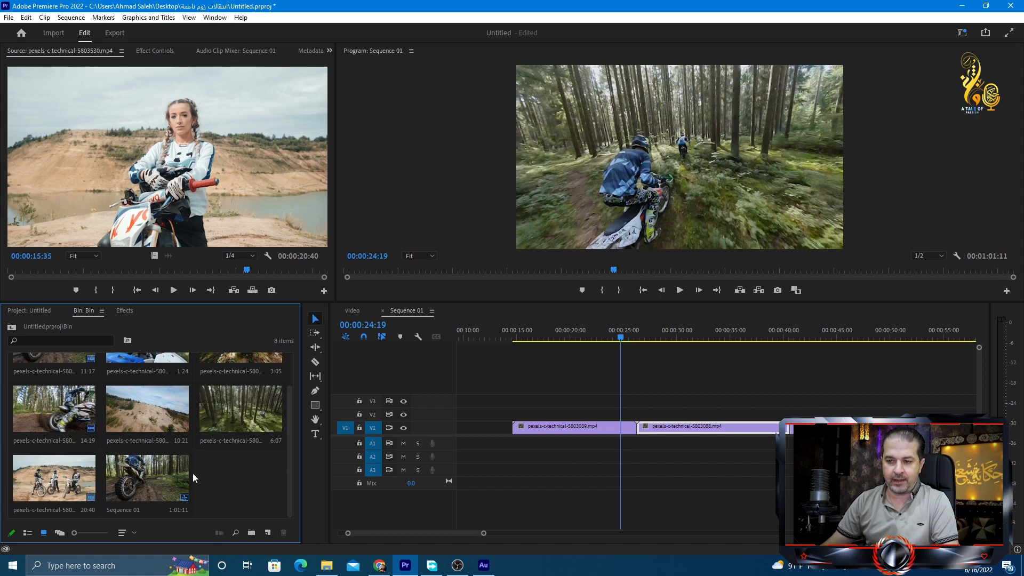
right_click(234, 466)
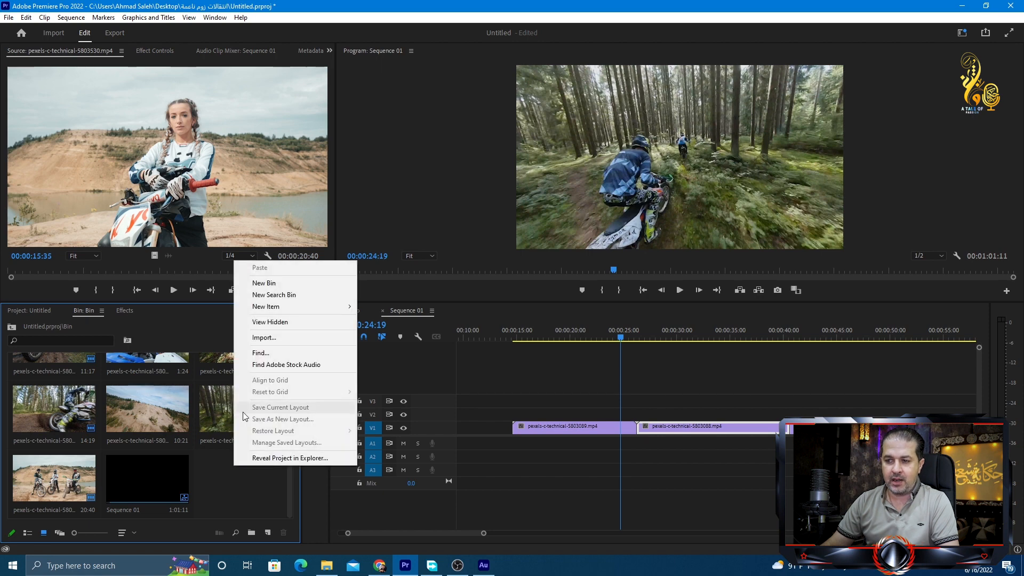
mouse_move(258, 309)
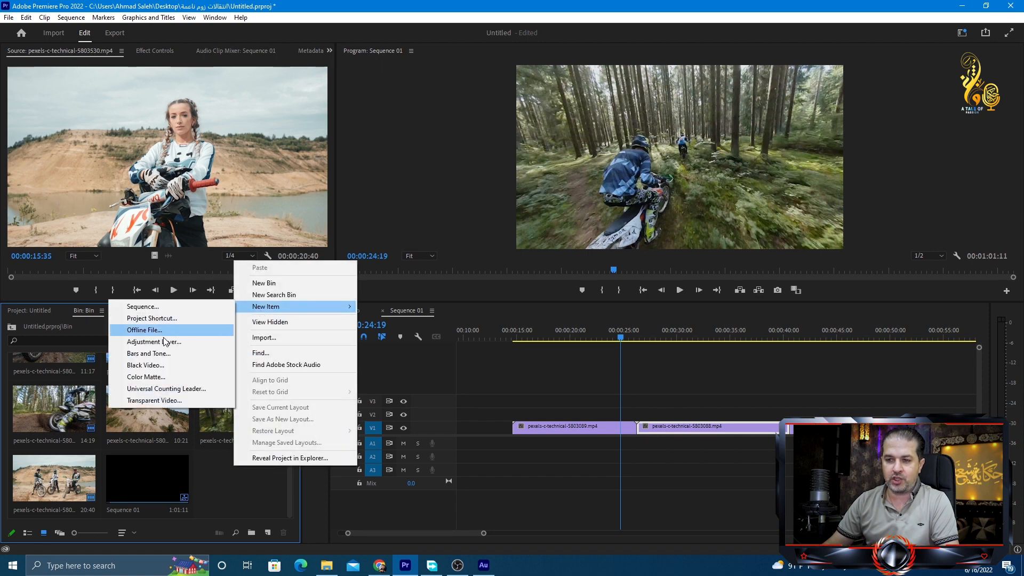
left_click(224, 479)
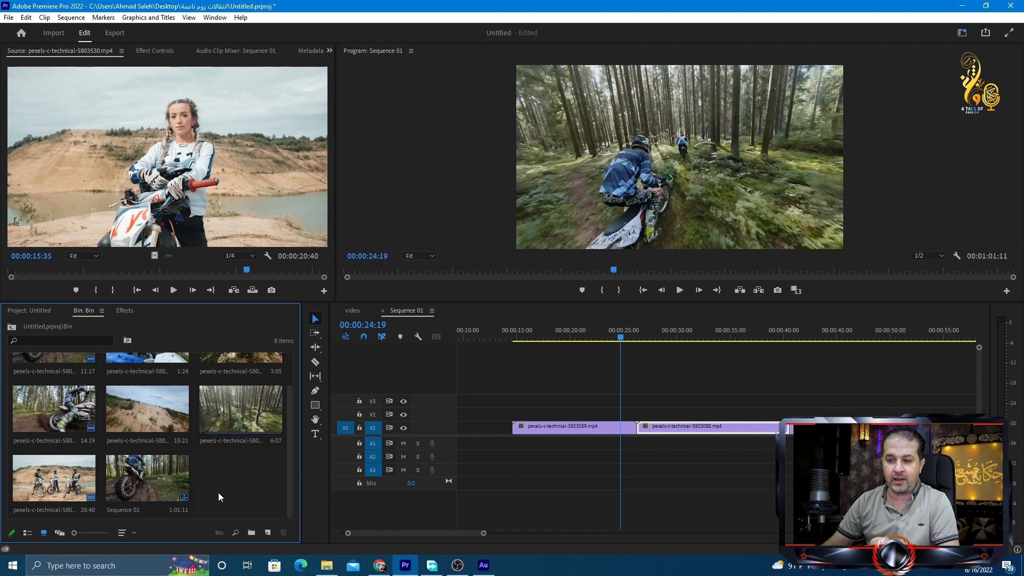
- Create a 1920 x 1080, 25 fps adjustment layer and place it on V2 across the cut between the first two clips
left_click(268, 533)
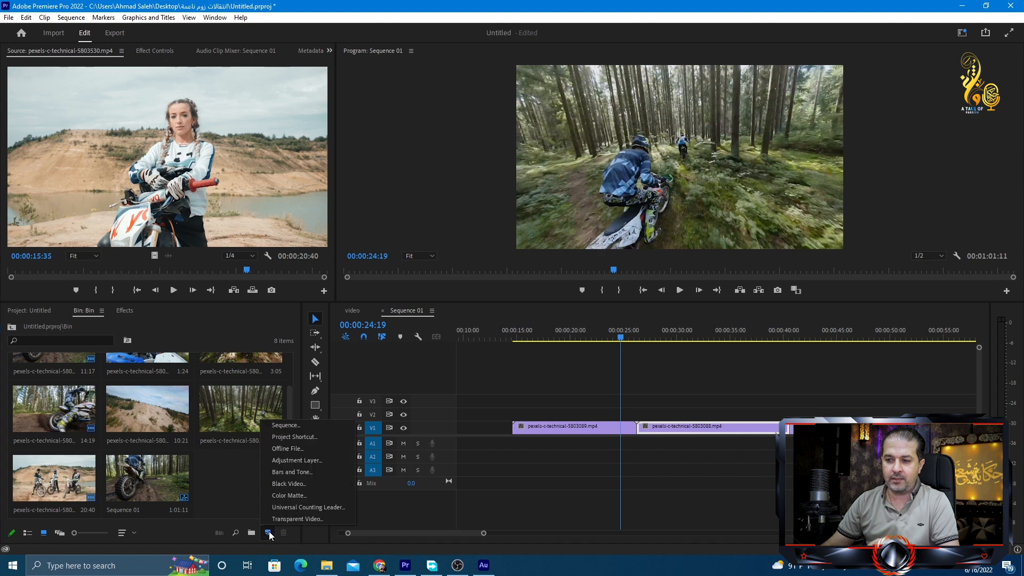
left_click(286, 460)
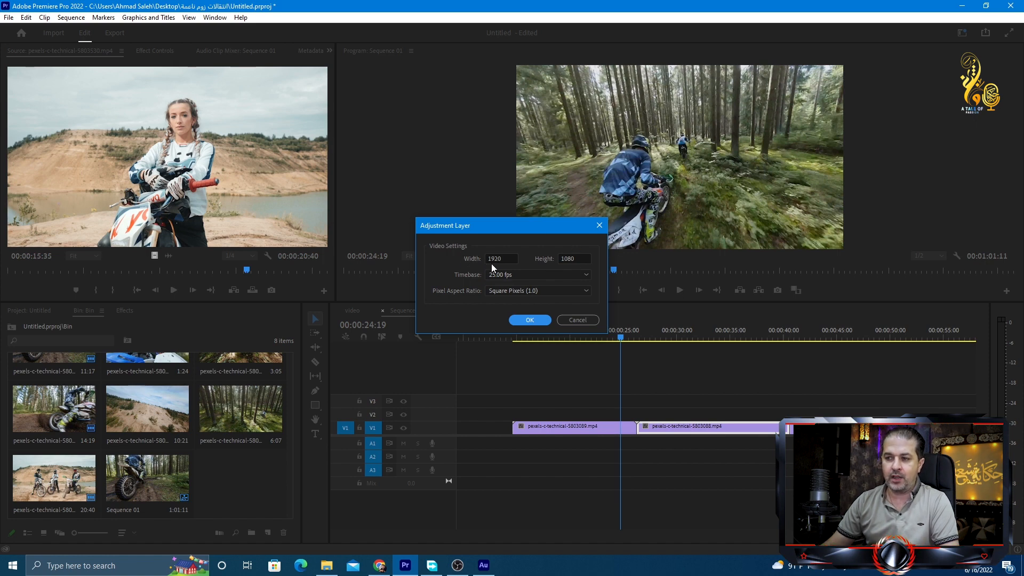
left_click(528, 320)
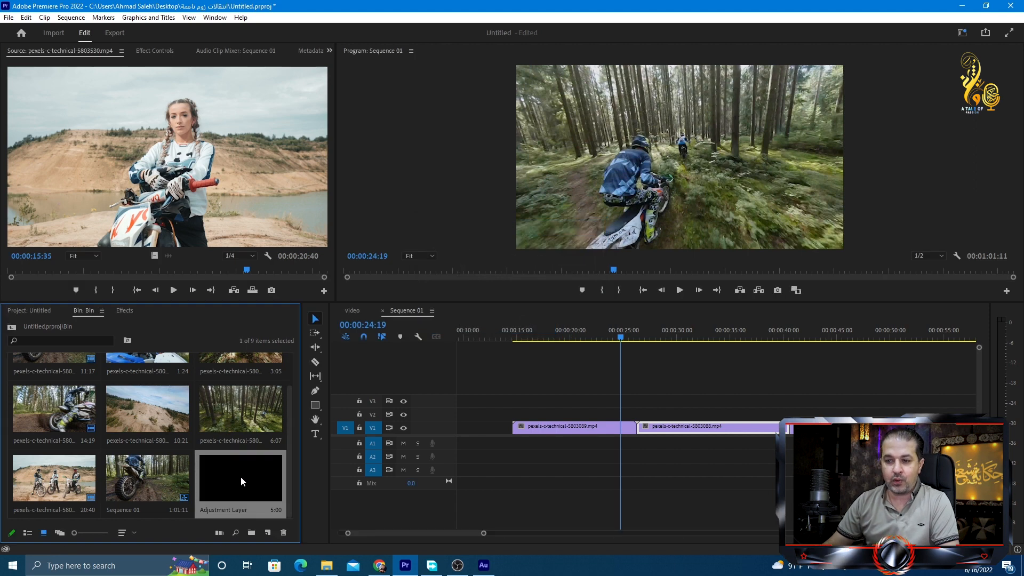
left_click_drag(241, 477, 614, 412)
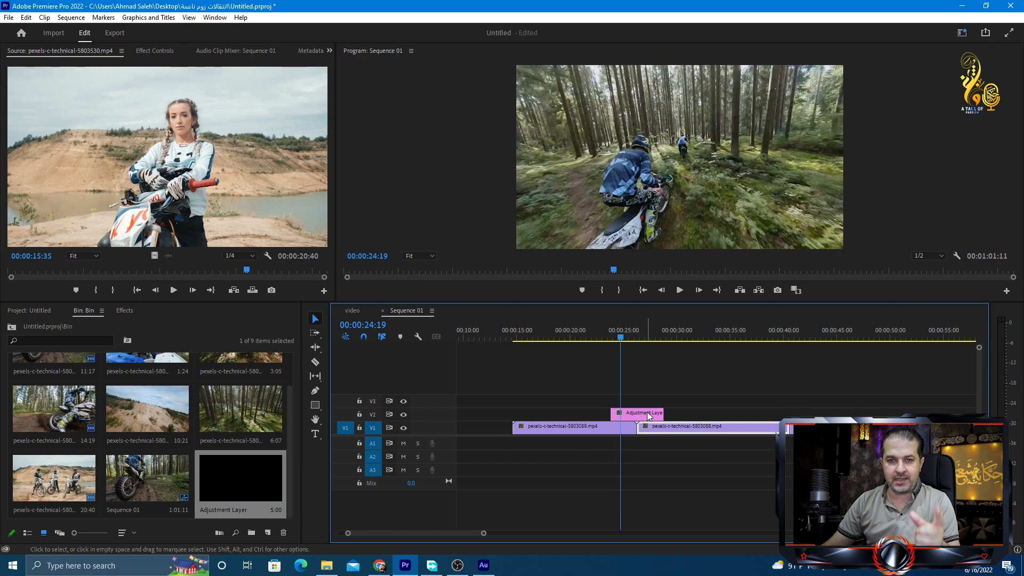
- Split the adjustment layer at 00:00:26:02, five frames before the cut, and delete its earlier part
left_click_drag(627, 340, 636, 340)
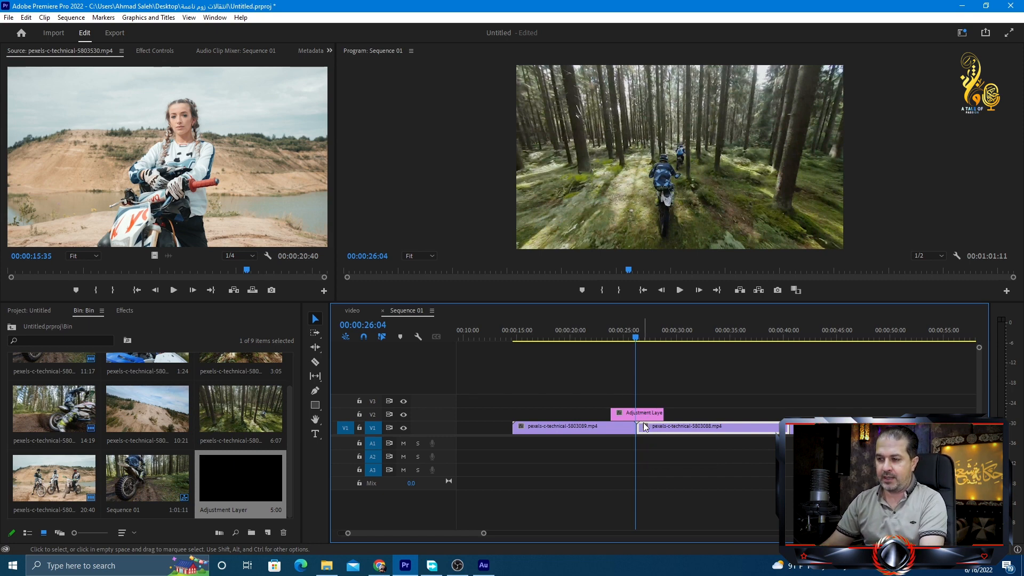
scroll(714, 384, "up", 3)
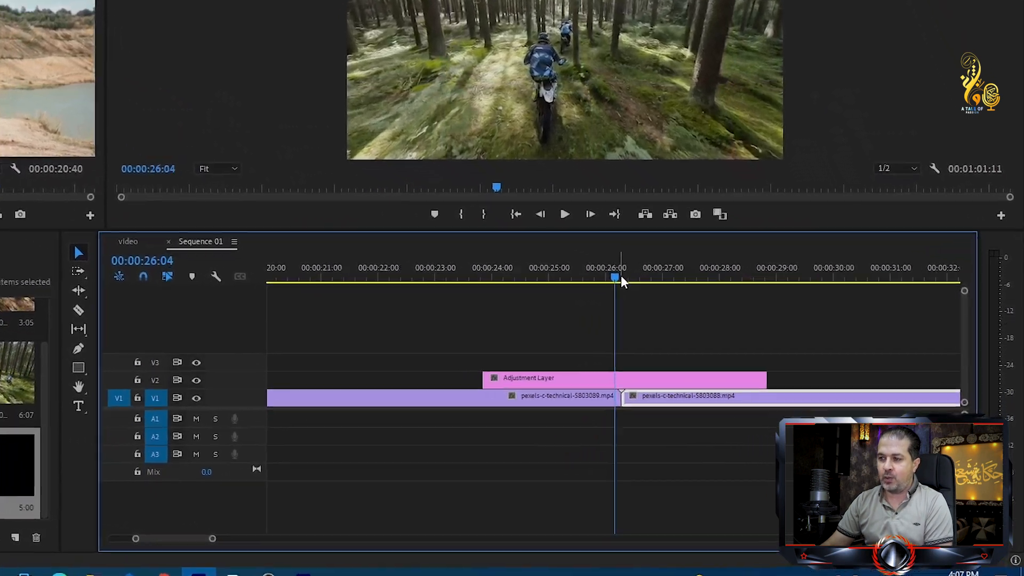
left_click(621, 275)
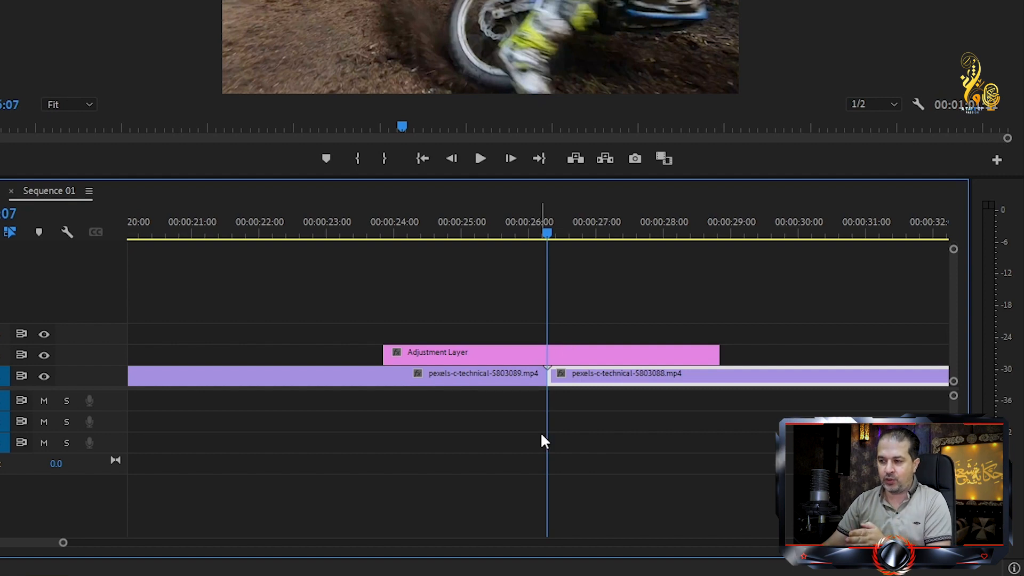
left_click(570, 354)
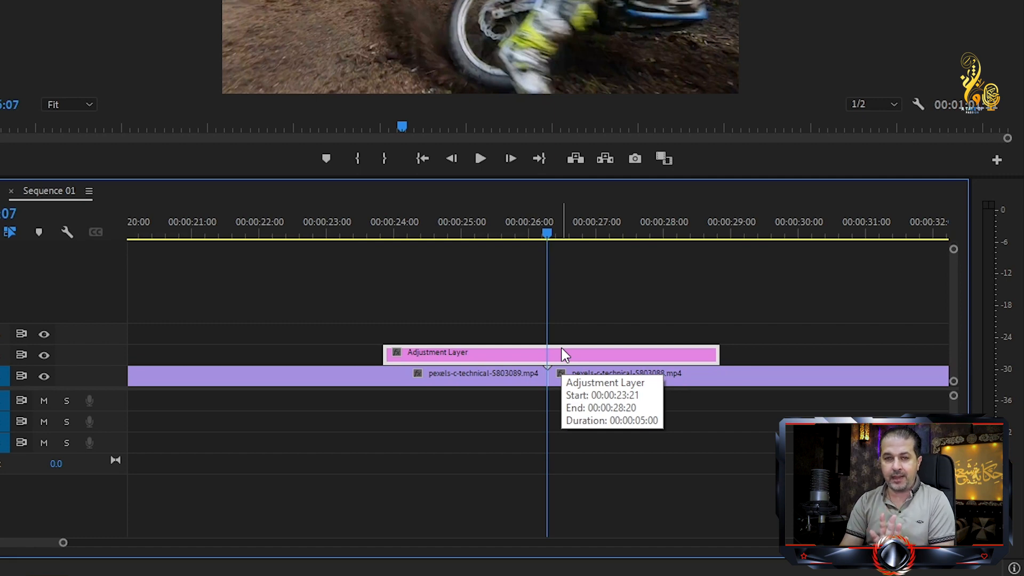
key("Left")
key("Left")
key("Left")
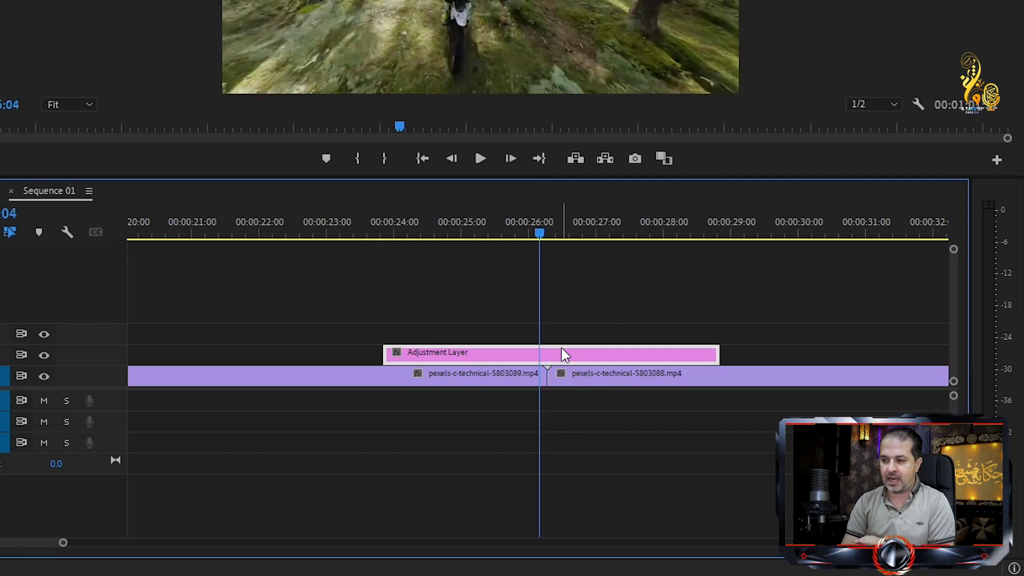
key("Left")
key("Left")
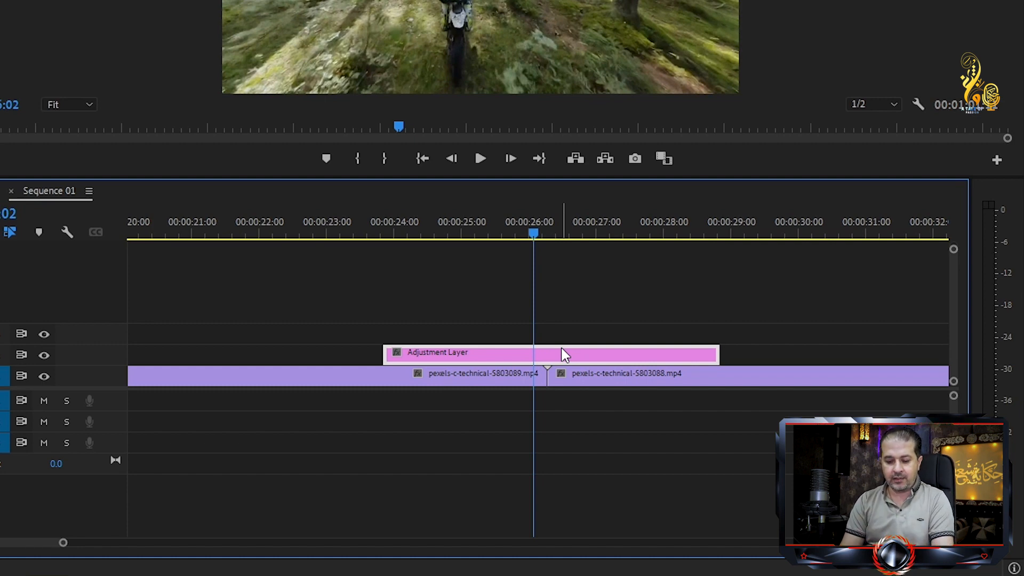
key("ctrl+k")
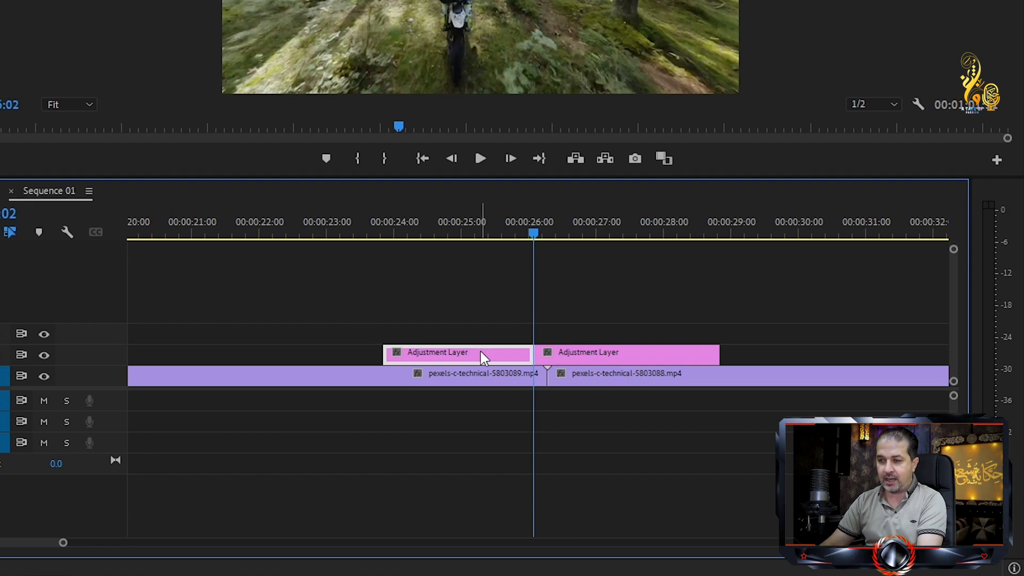
key("Delete")
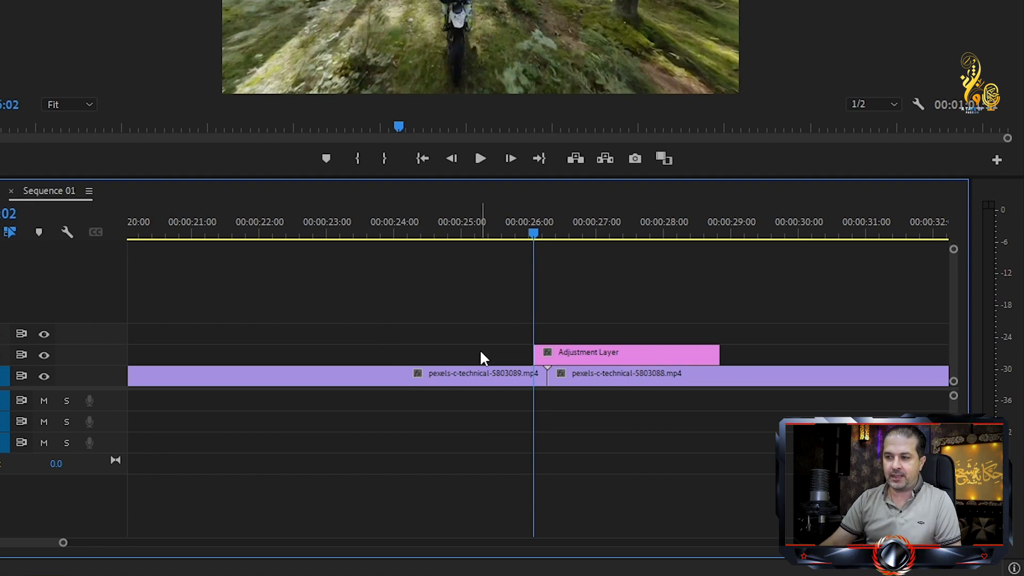
- Split the adjustment layer with the Razor tool at 00:00:26:12, five frames after the cut, and delete the remainder
left_click_drag(535, 235, 550, 236)
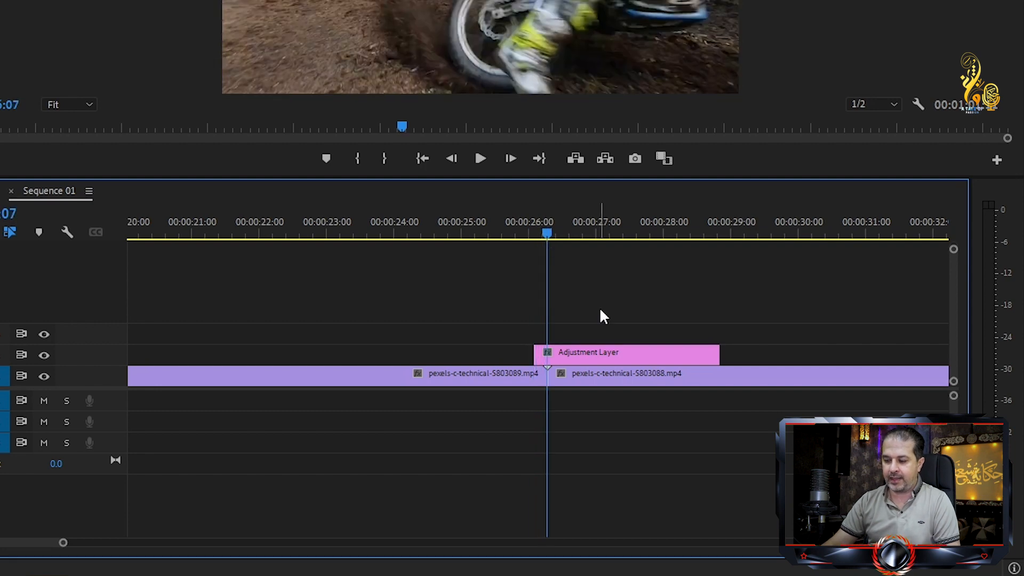
left_click(587, 356)
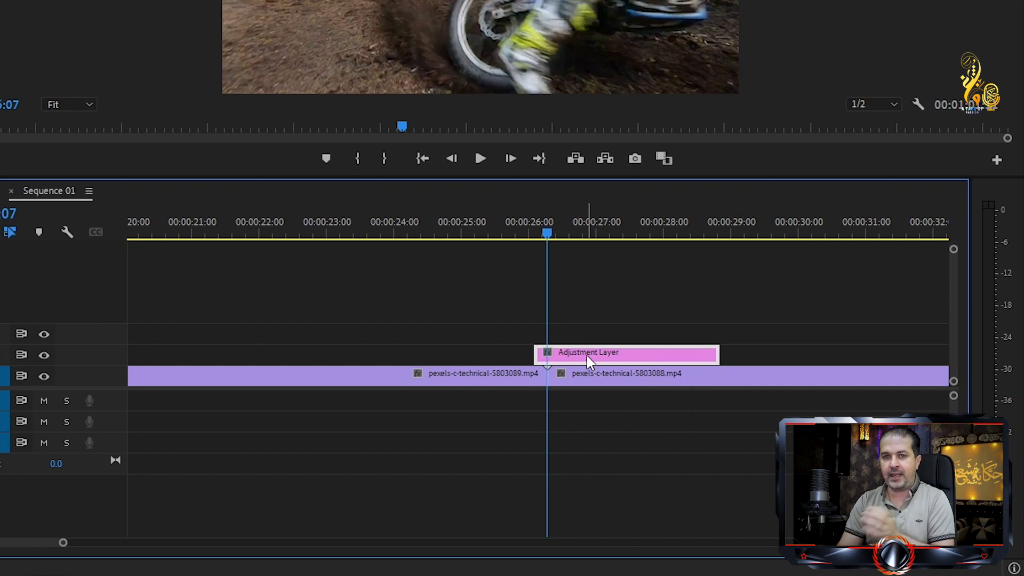
key("Right")
key("Right")
key("Right")
key("Right")
key("Right")
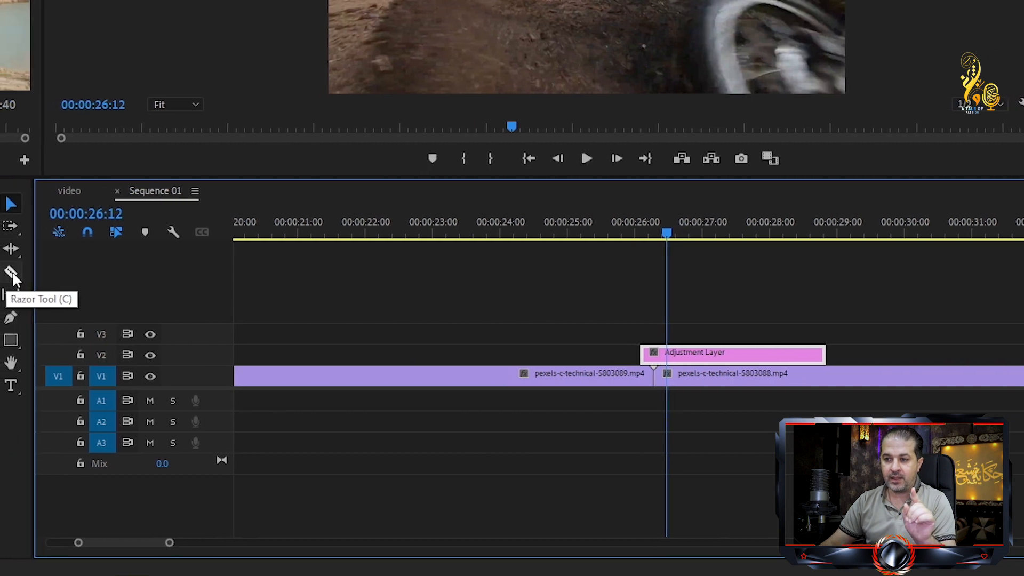
left_click(78, 274)
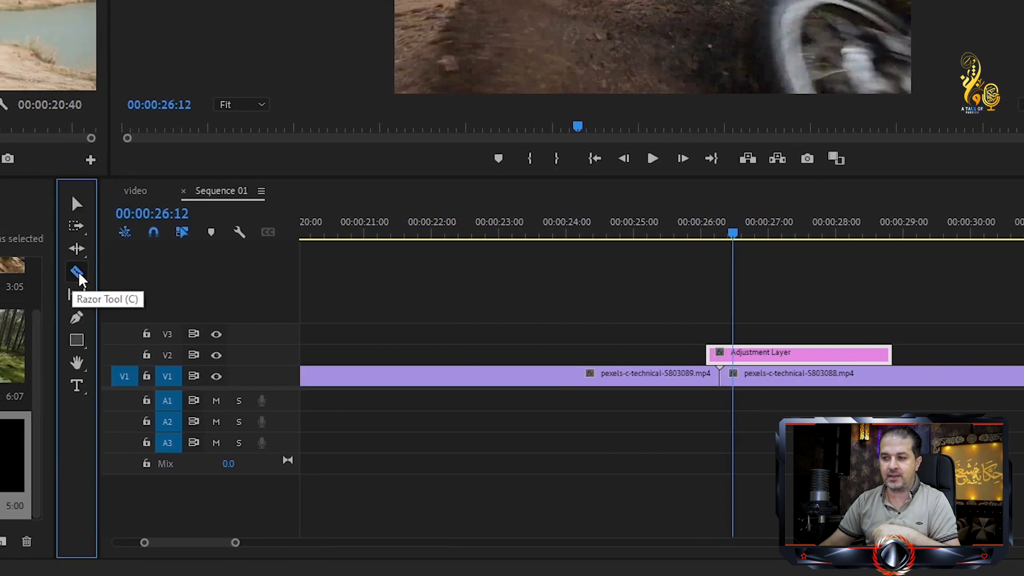
left_click(736, 355)
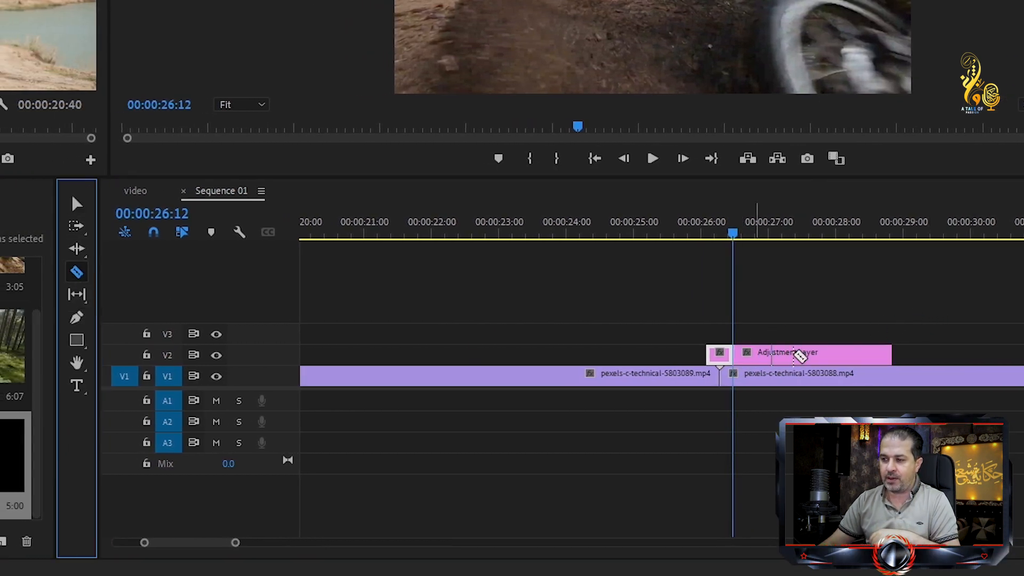
key("v")
left_click(815, 356)
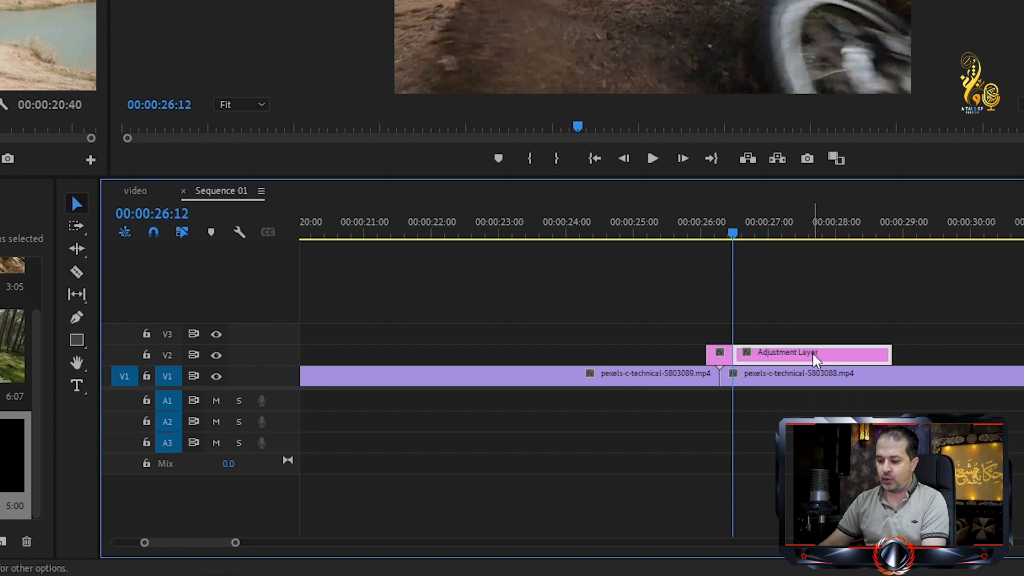
key("Delete")
- Split the shortened adjustment layer into two halves at the clip cut, 00:00:26:07
key("equal")
key("equal")
key("equal")
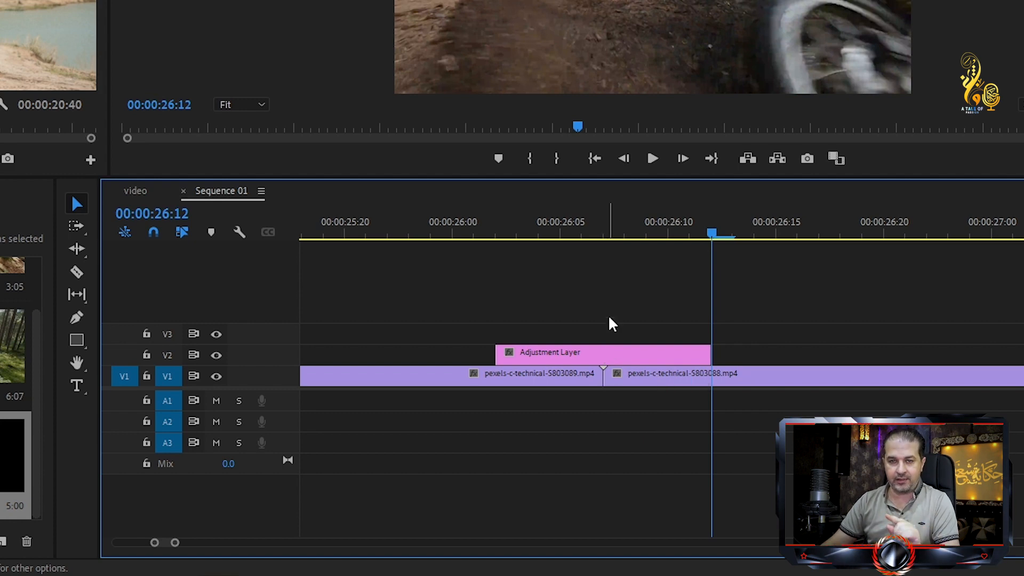
left_click(608, 358)
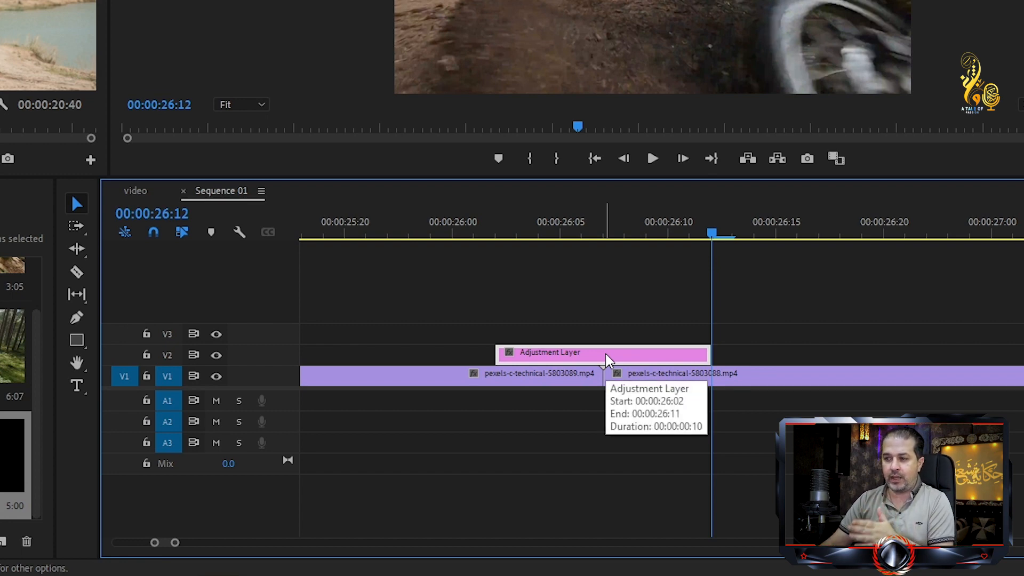
left_click_drag(711, 233, 610, 245)
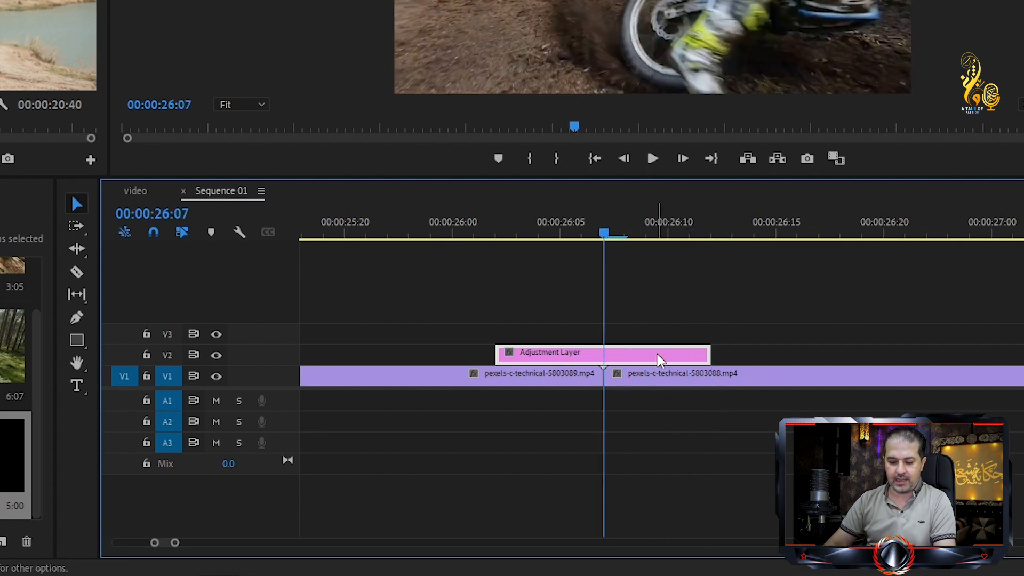
key("ctrl+k")
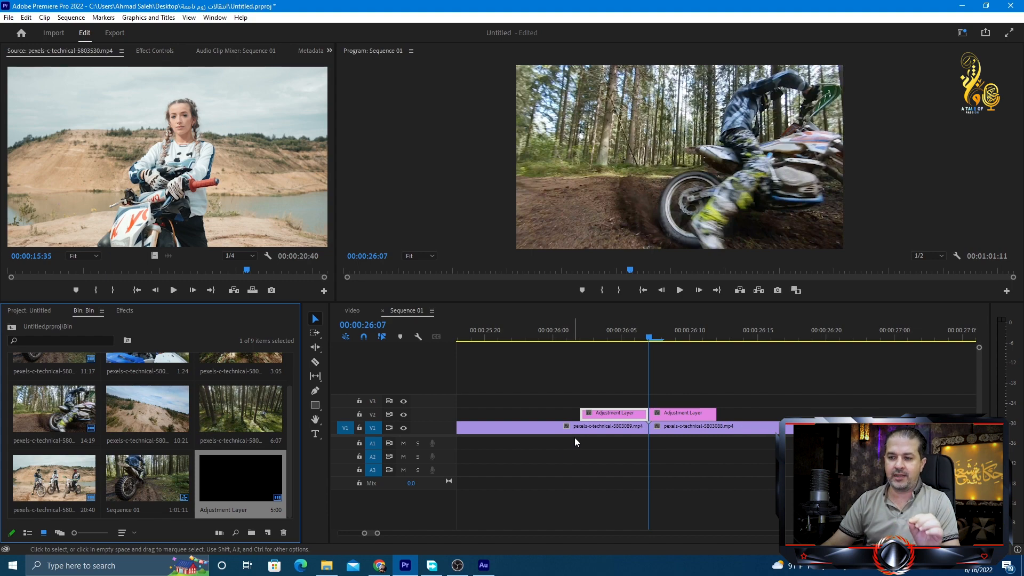
- Switch to File Explorer, extract 50 Transitions.zip into its own folder, and open that folder to locate 50 Transitions.prfpset
left_click(327, 565)
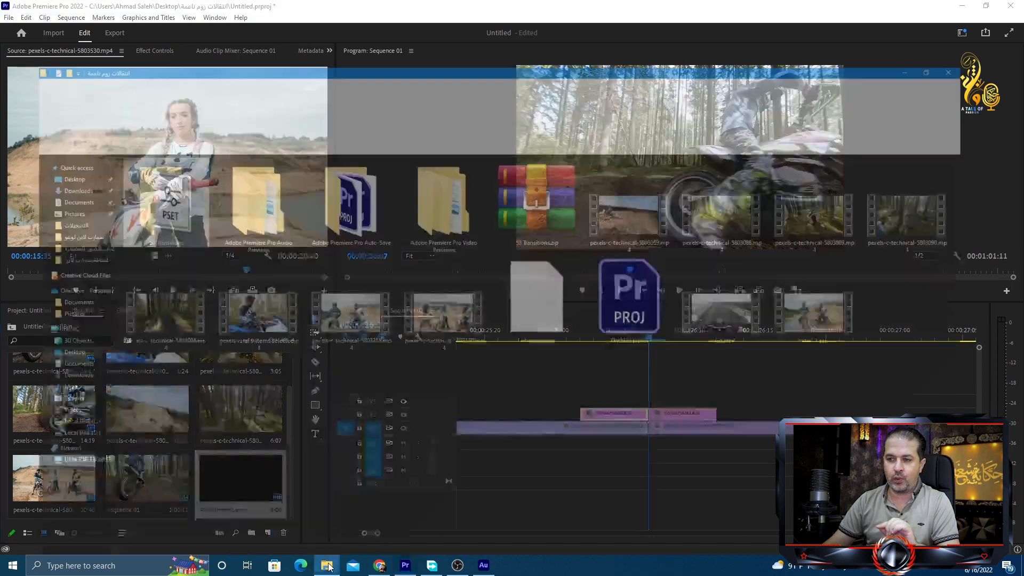
left_click(549, 192)
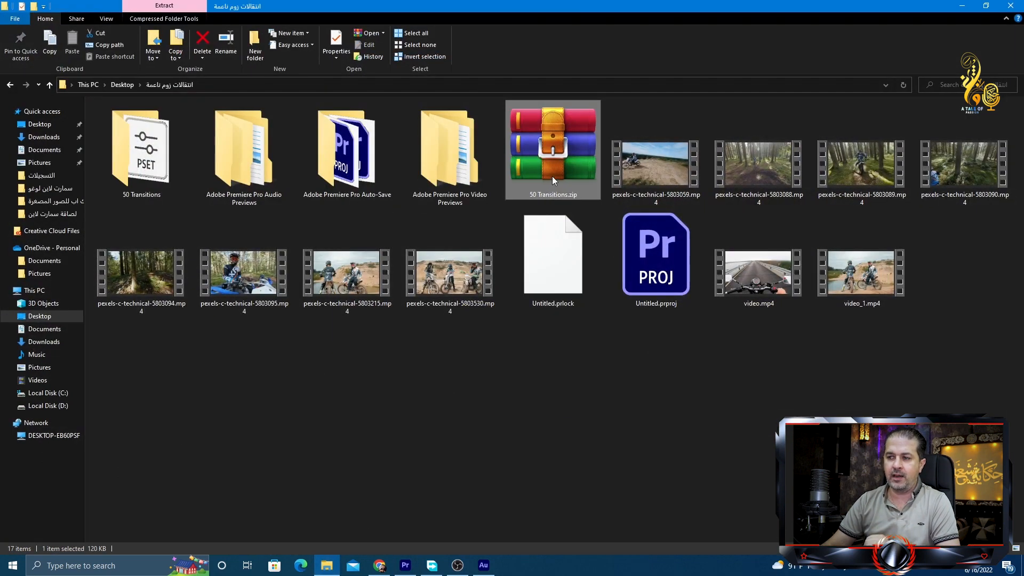
right_click(552, 177)
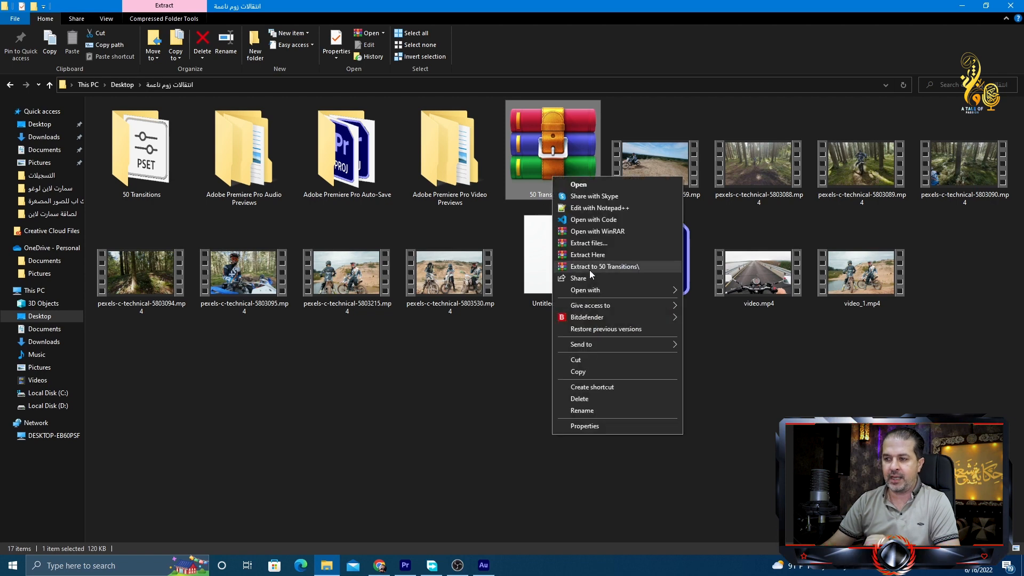
left_click(584, 270)
double_click(124, 167)
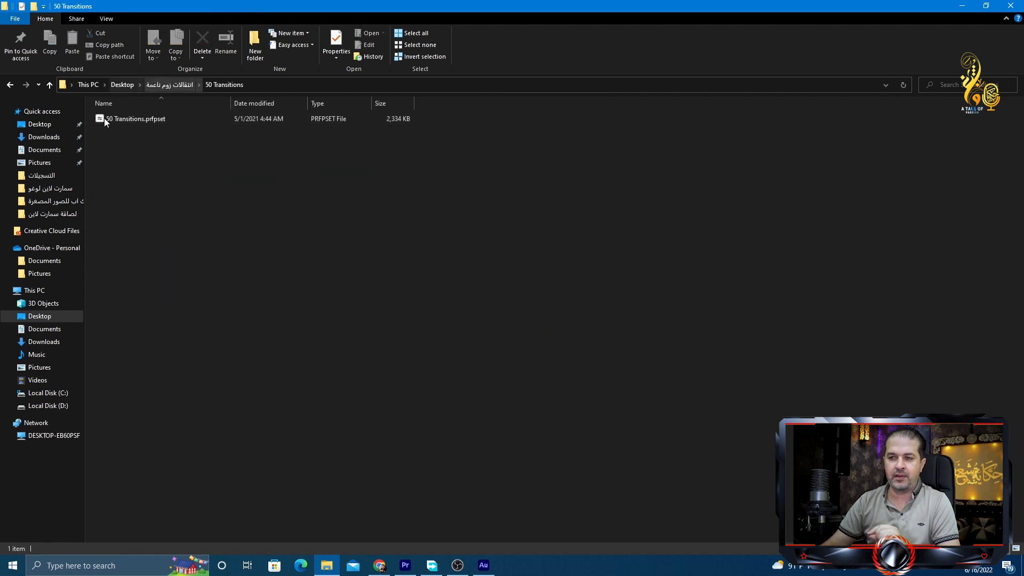
left_click(138, 116)
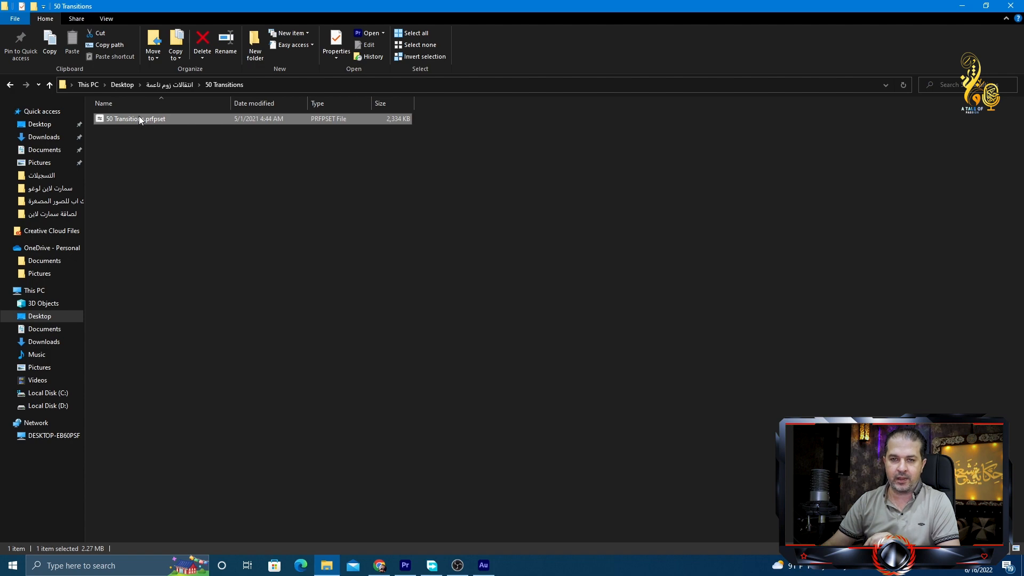
left_click(291, 324)
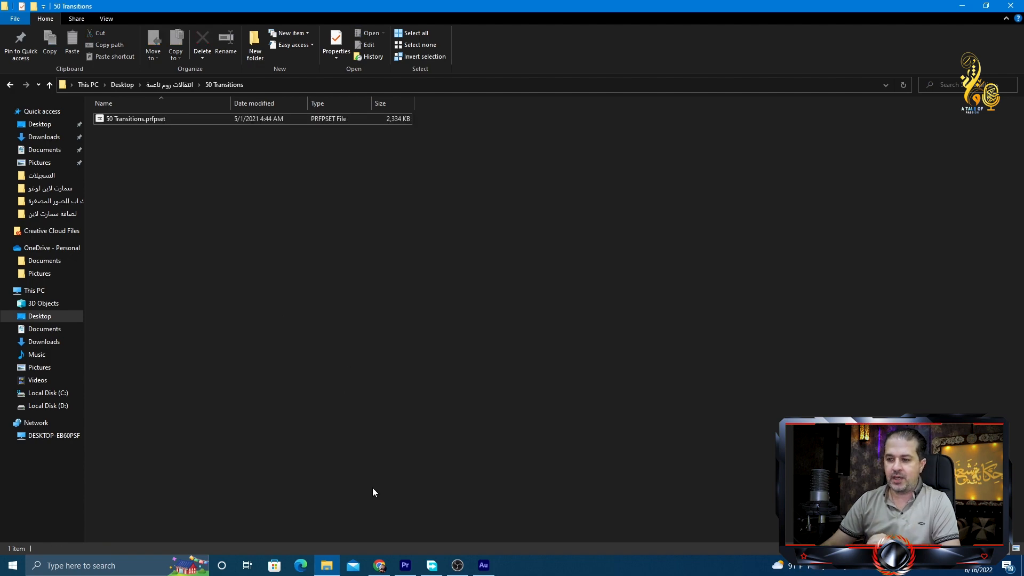
- Switch back to Premiere Pro and import 50 Transitions.prfpset into the effect presets
left_click(406, 564)
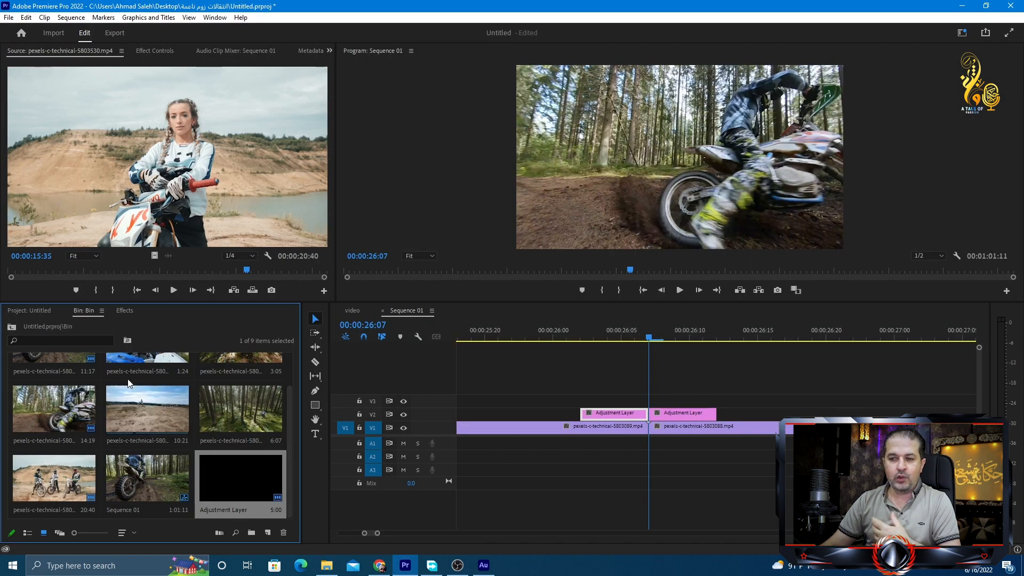
left_click(124, 311)
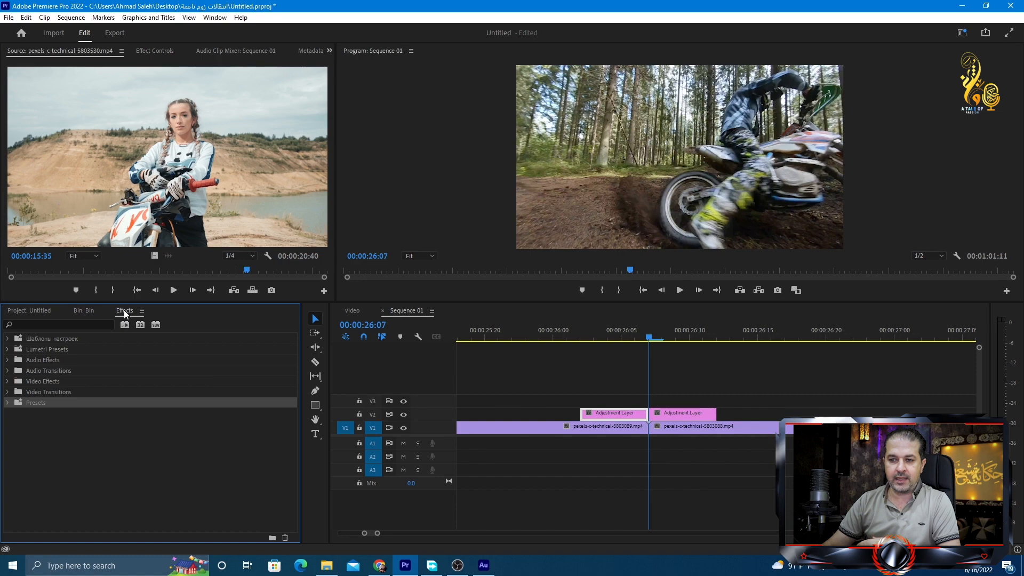
right_click(34, 402)
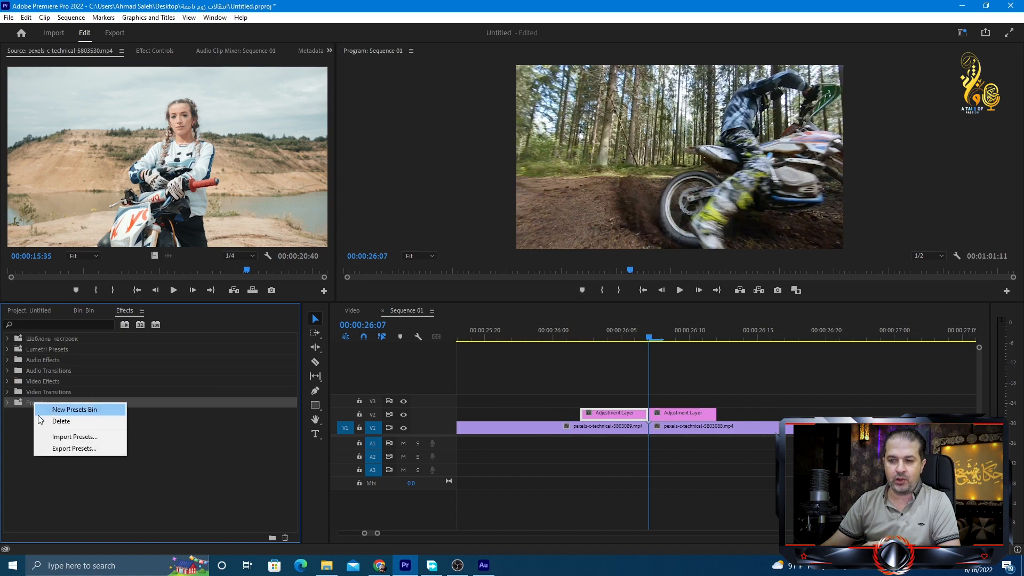
left_click(75, 436)
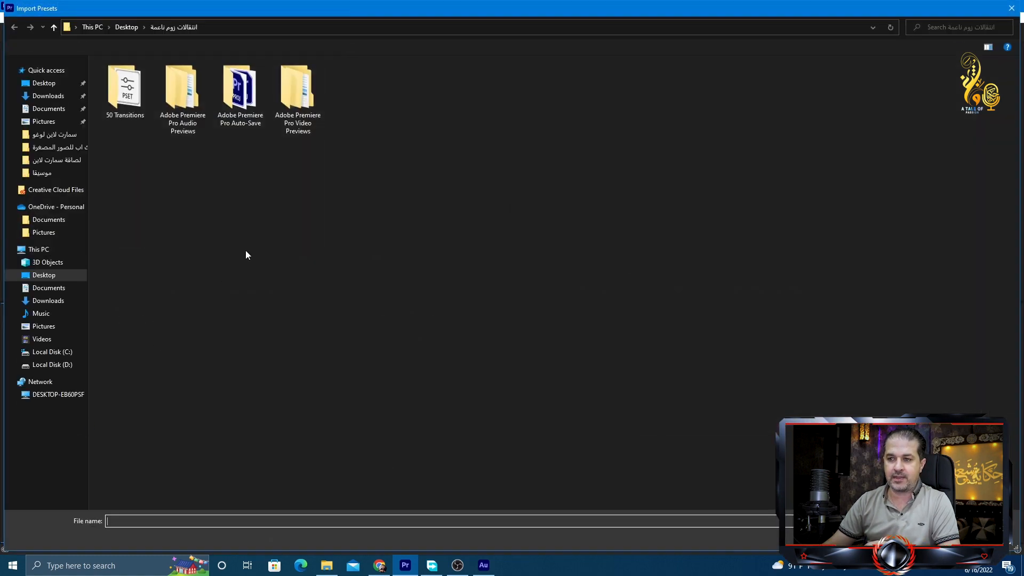
double_click(126, 91)
left_click(121, 77)
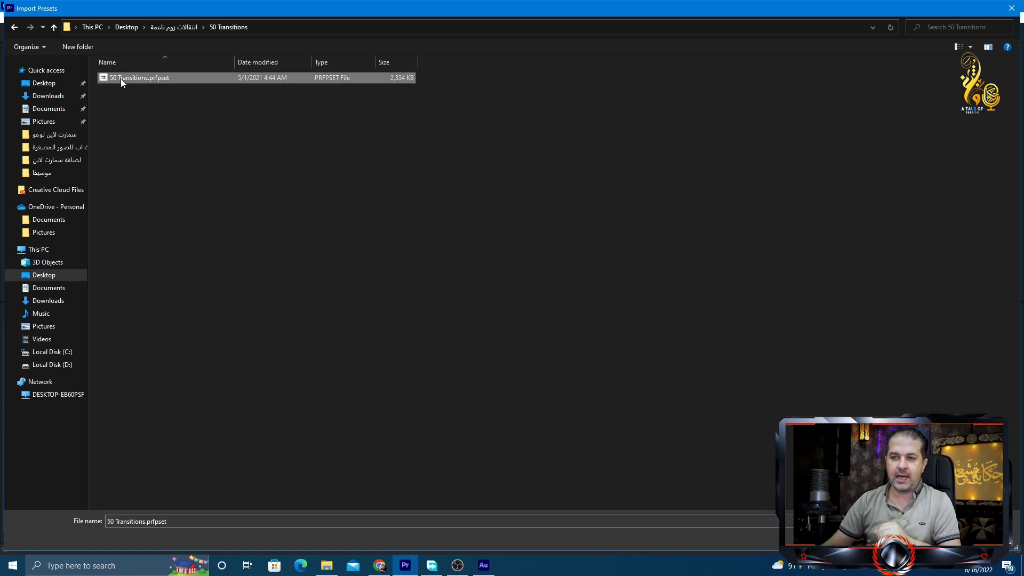
key("Return")
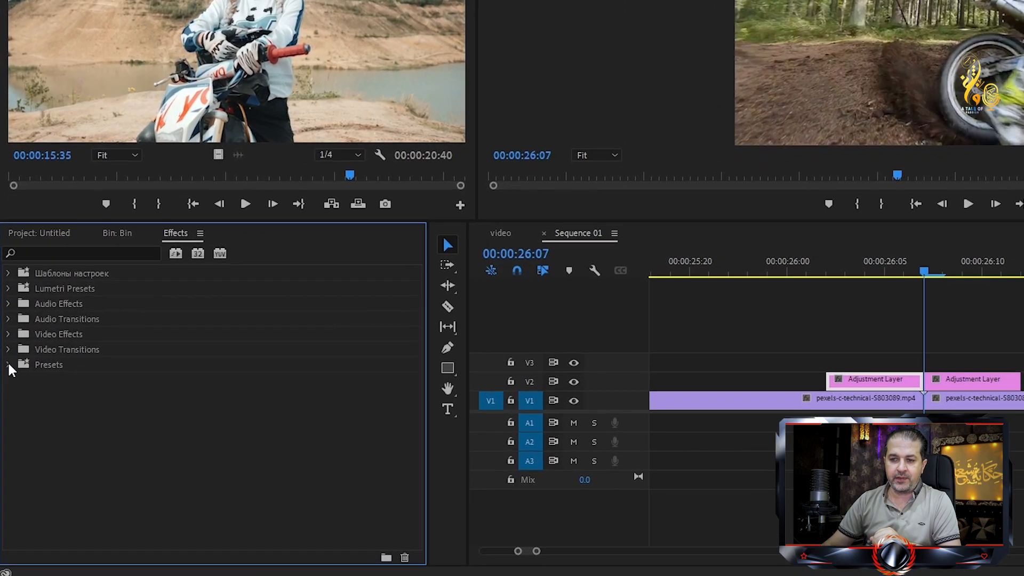
- From the 50 Transitions Zoom 02 presets, apply Bottom to the adjustment layer before the cut and Top to the one after it
left_click(8, 402)
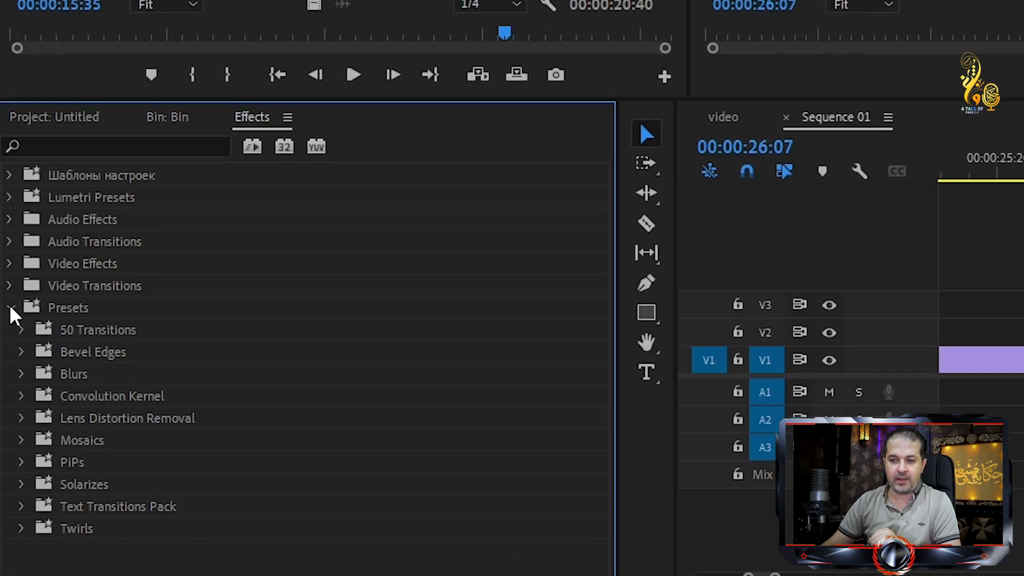
left_click(51, 325)
left_click(23, 328)
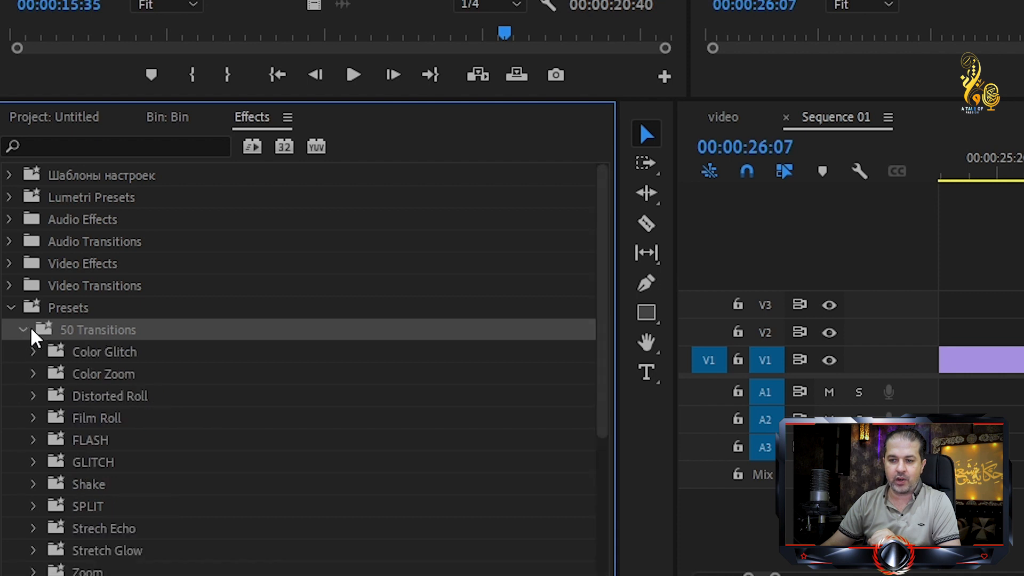
scroll(168, 352, "down", 2)
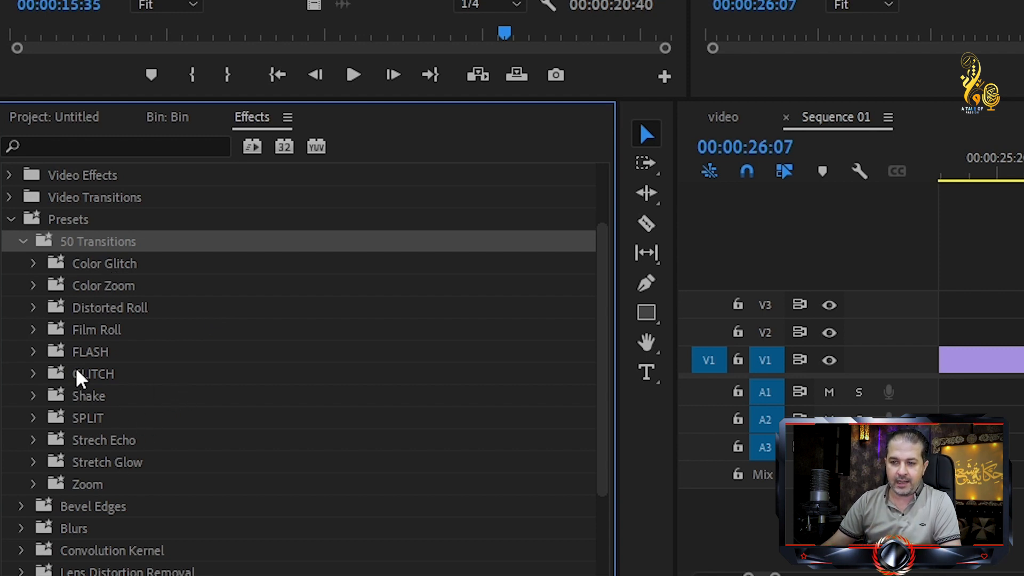
left_click(82, 483)
left_click(33, 484)
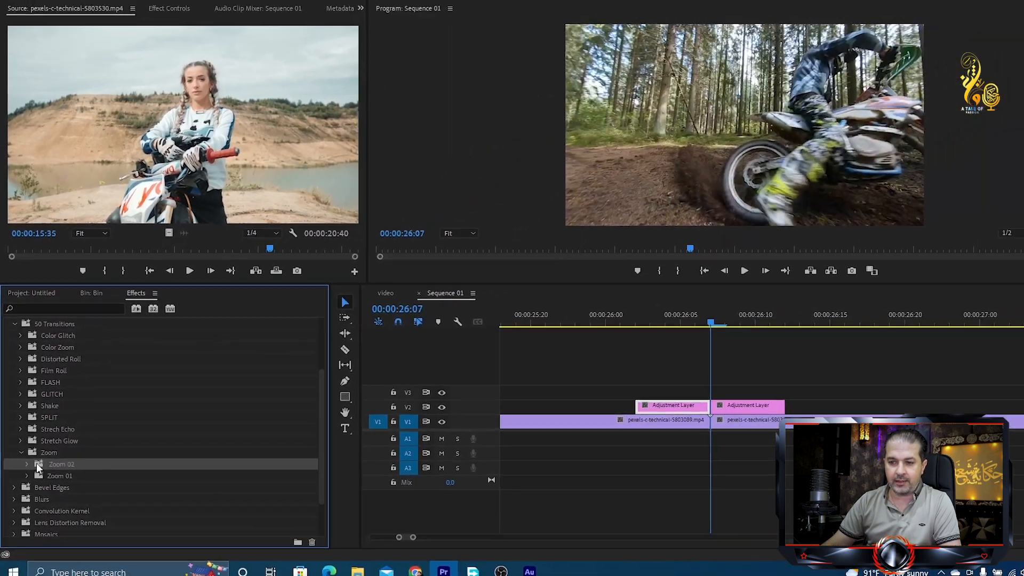
left_click(37, 451)
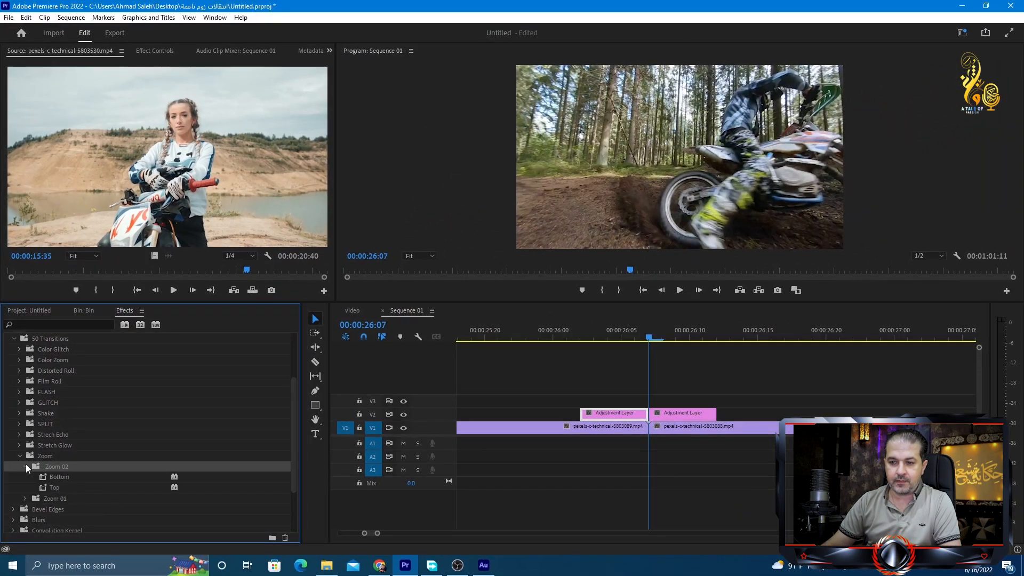
scroll(77, 464, "down", 1)
left_click(46, 456)
left_click_drag(45, 458, 615, 417)
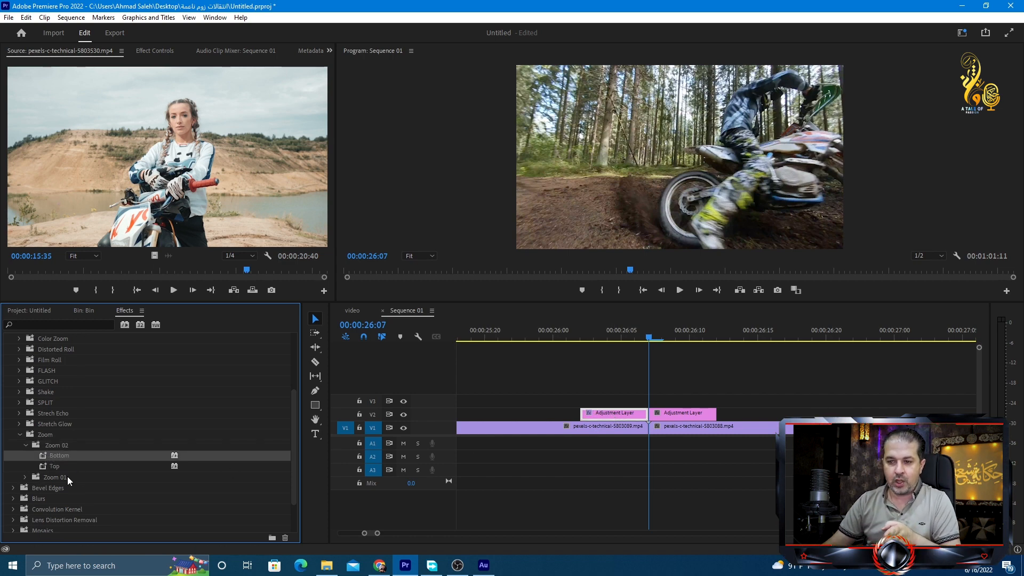
left_click(46, 465)
left_click_drag(54, 465, 685, 414)
- Play the sequence from 00:00:26:00 through the cut to preview the zoom transition, and inspect the frame at 00:00:26:05
left_click(558, 325)
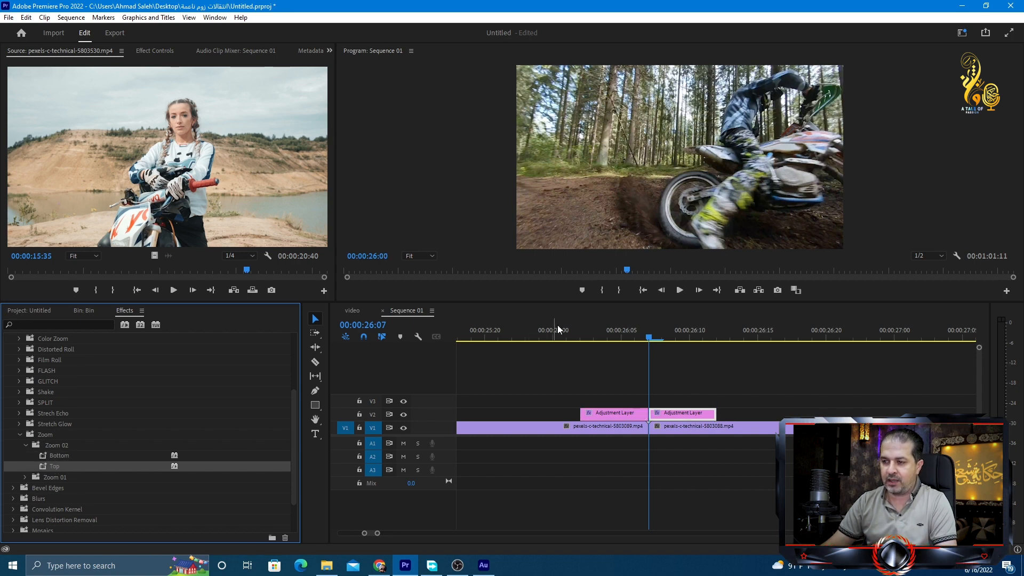
key("space")
left_click(569, 335)
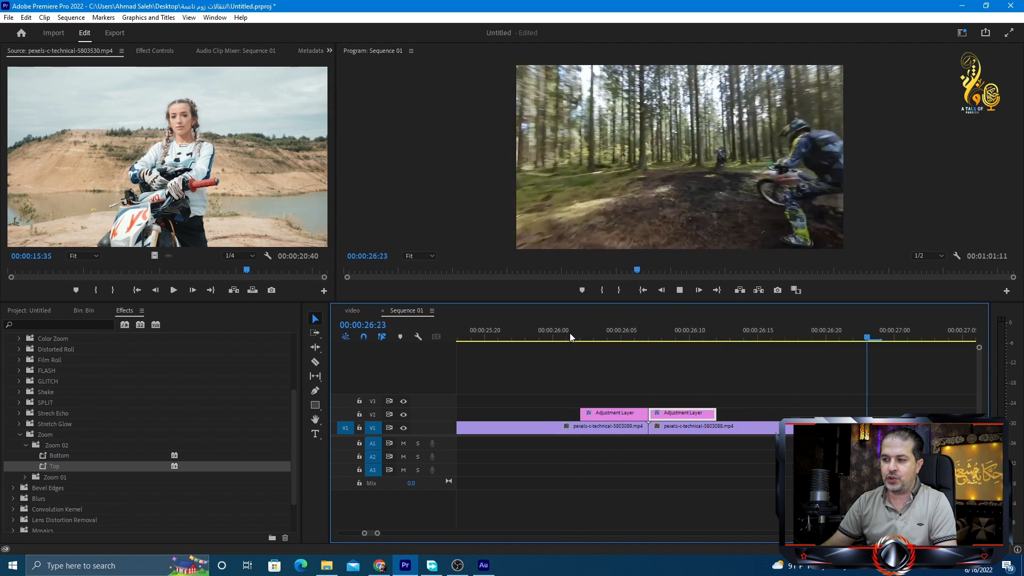
key("space")
scroll(595, 411, "up", 6)
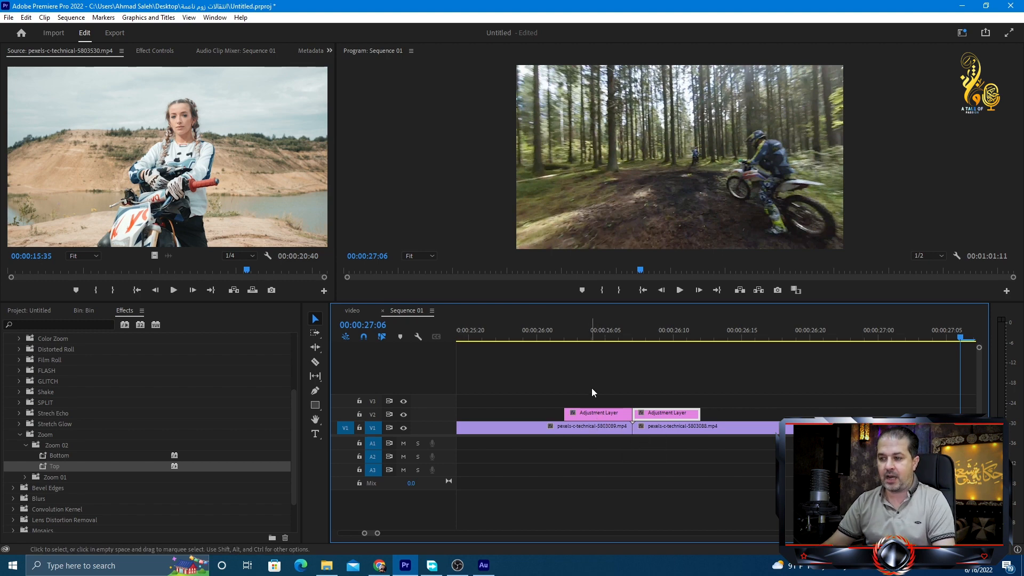
left_click(609, 330)
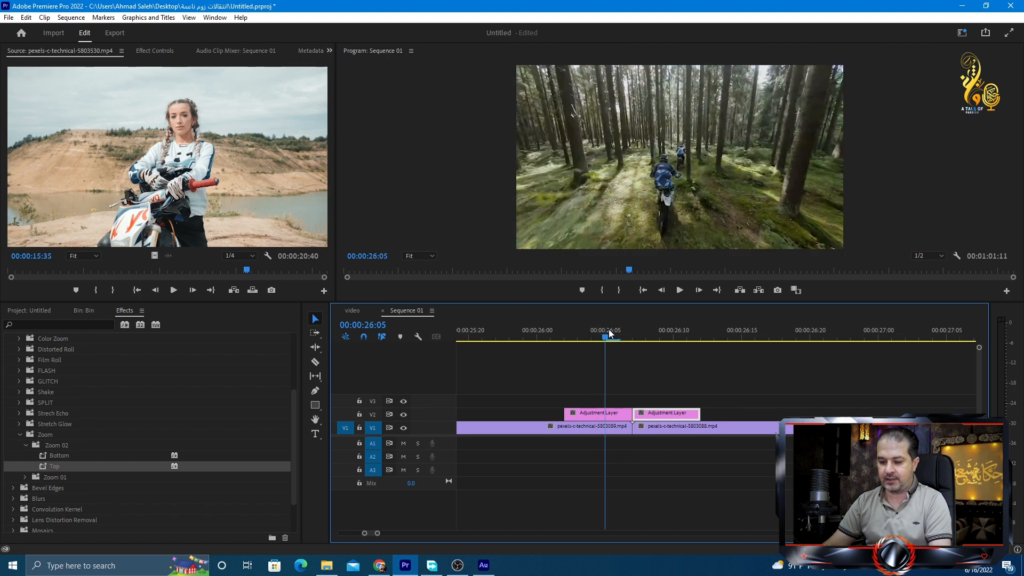
- Split the second clip on V1 at three places after the transition with the Razor tool
key("minus")
key("minus")
key("minus")
key("minus")
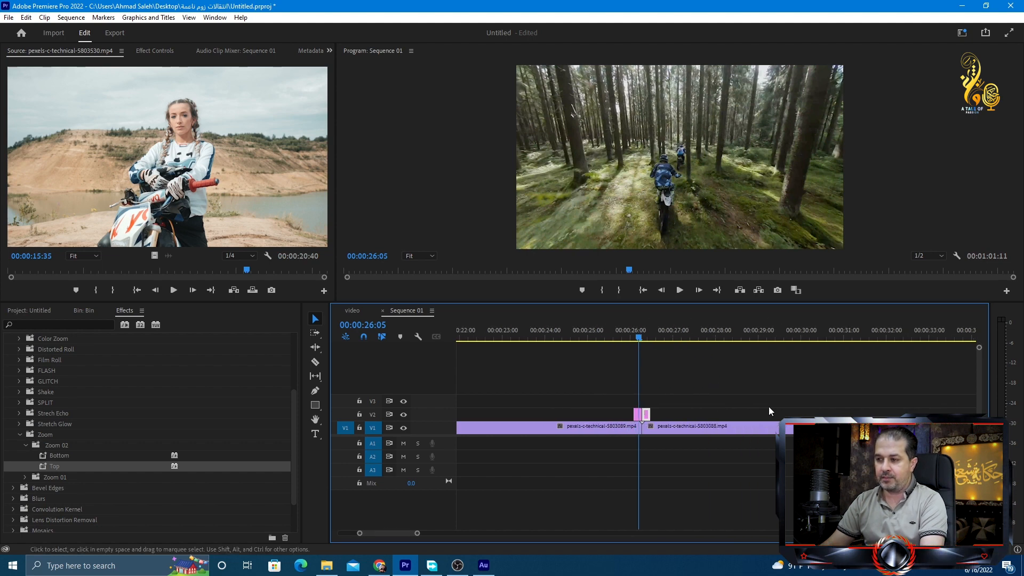
scroll(769, 409, "down", 3)
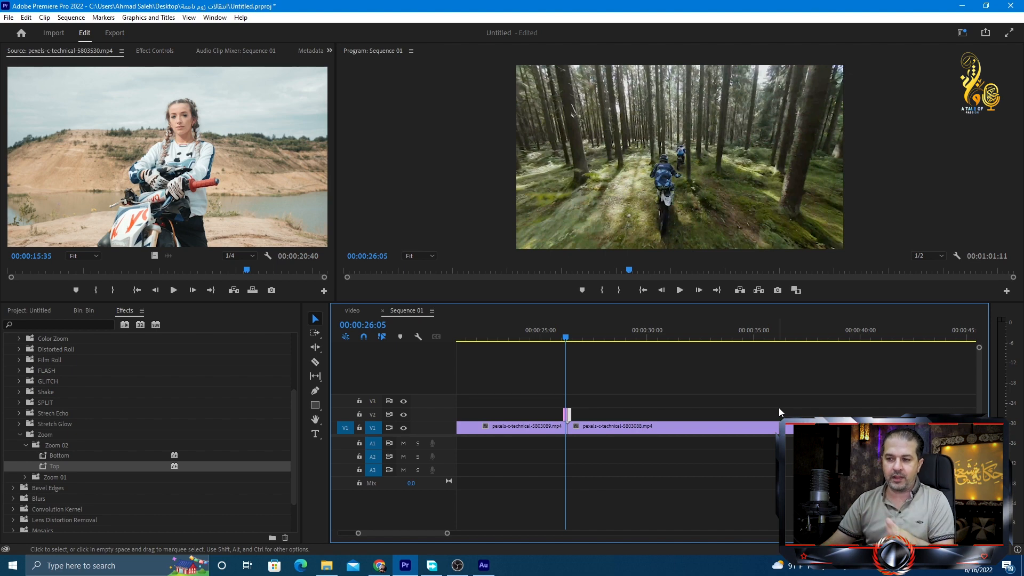
left_click(567, 415)
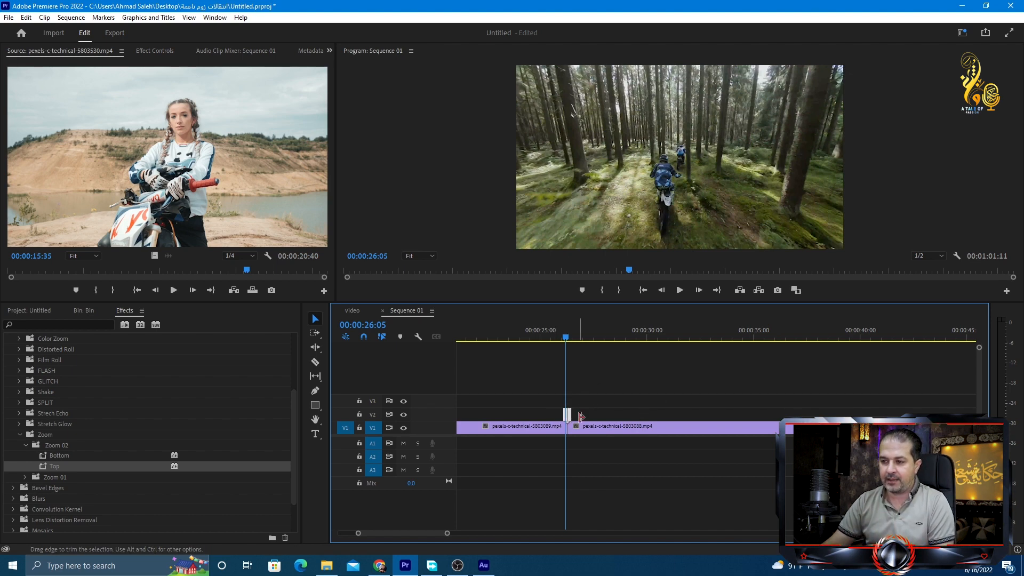
key("c")
left_click(613, 428)
left_click(675, 428)
left_click(770, 428)
scroll(614, 426, "right", 2)
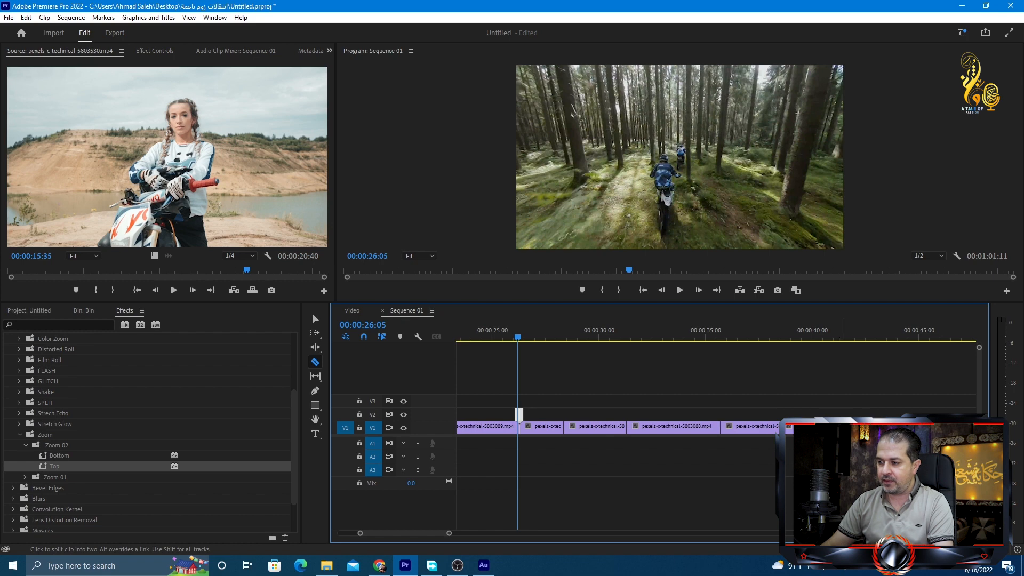
- Delete the second section of the split clip and move a section of pexels-c-technical-5803530.mp4 from further along V1 into its place
left_click(313, 317)
left_click(541, 426)
left_click(585, 426)
key("Delete")
left_click_drag(860, 427, 600, 429)
left_click(652, 426)
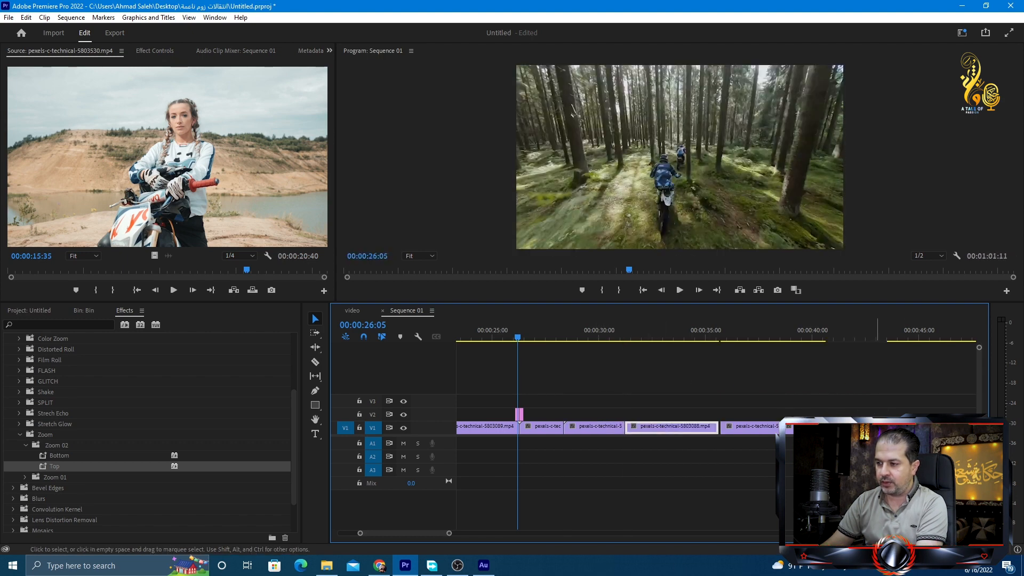
left_click(728, 428)
mouse_move(728, 427)
left_mouse_down()
mouse_move(788, 428)
mouse_move(728, 422)
left_mouse_up()
mouse_move(699, 341)
left_mouse_down()
mouse_move(734, 337)
mouse_move(711, 337)
left_mouse_up()
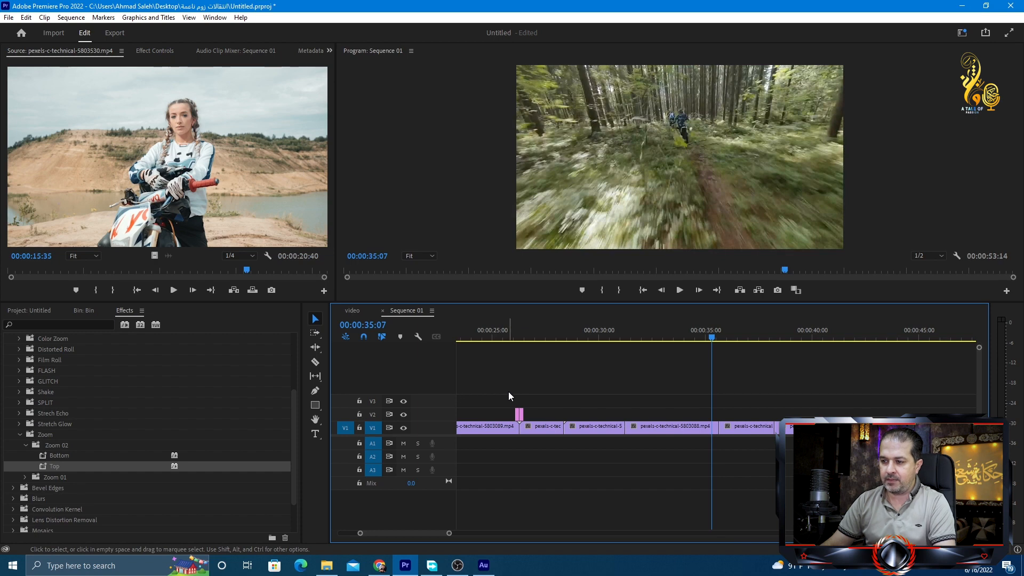
- Copy the pair of adjustment layers on V2 onto each of the next two clip cuts, centring each copied pair on its cut
left_click(523, 336)
key("=")
scroll(674, 458, "down", 1)
scroll(673, 457, "down", 2)
left_click_drag(513, 402, 540, 415)
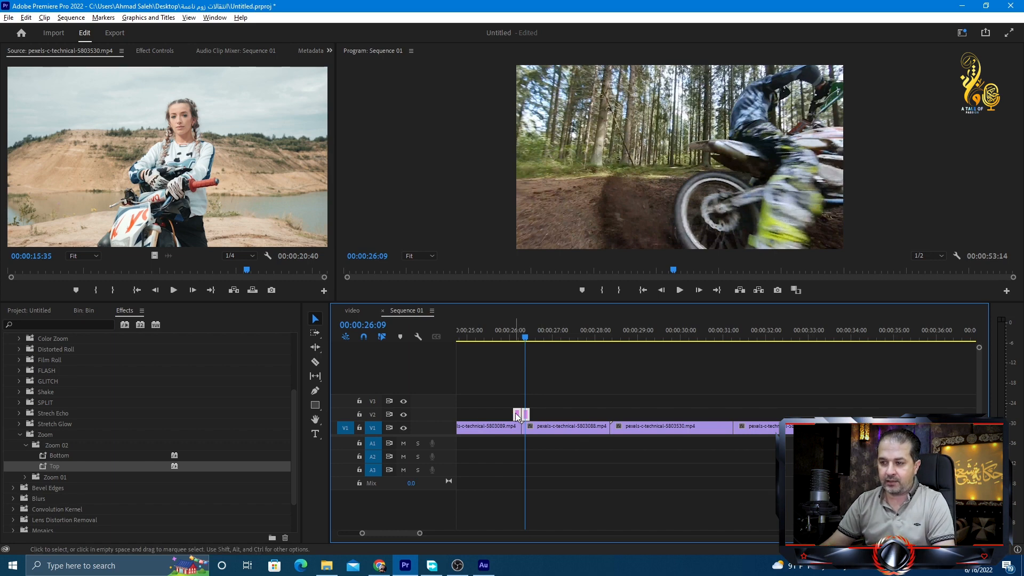
left_click_drag(520, 417, 609, 415)
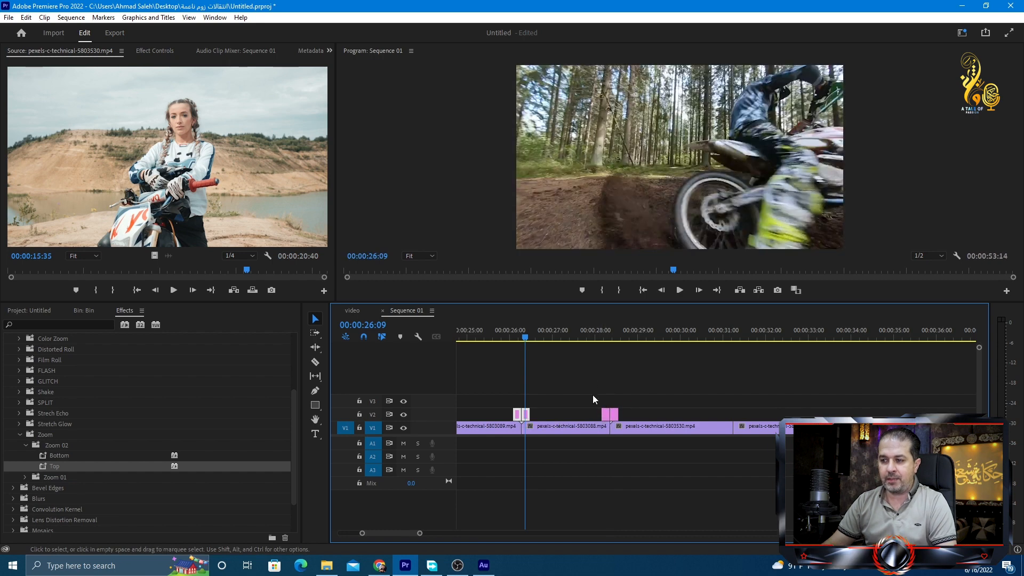
scroll(628, 402, "down", 3)
left_click_drag(546, 387, 680, 423)
scroll(672, 476, "up", 3)
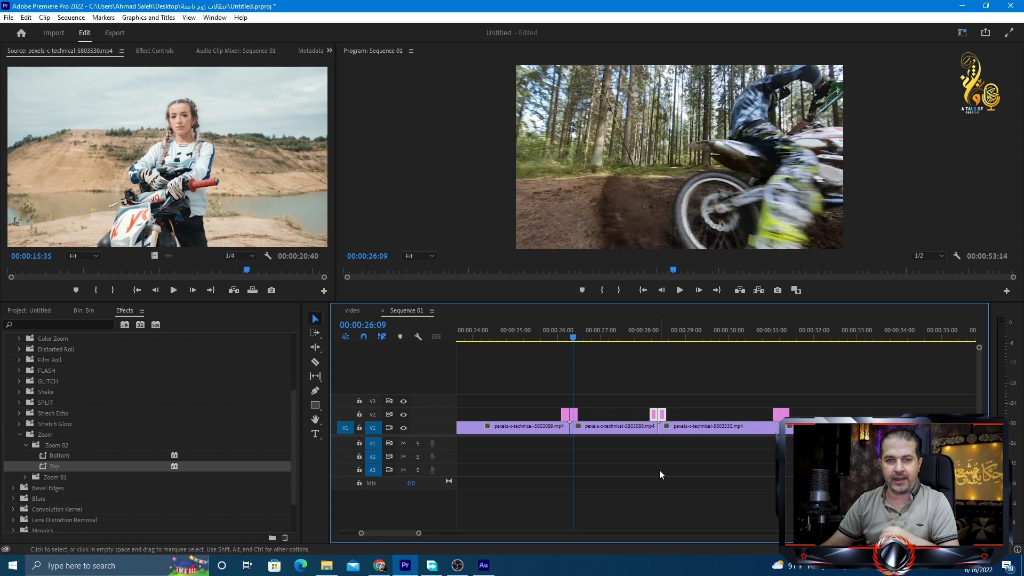
- From the Shake 01 presets, apply Shake - Left L to the first pair's earlier adjustment layer and Shake - Right R to its later one
left_click(36, 391)
left_click(21, 391)
left_click(33, 402)
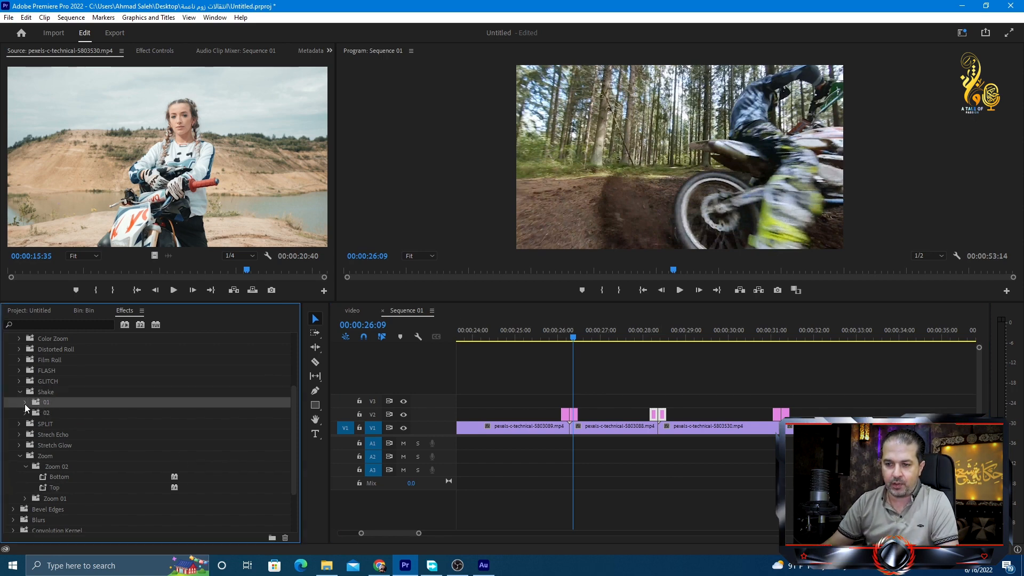
left_click(25, 402)
left_click(53, 414)
left_click_drag(75, 414, 568, 415)
left_click_drag(73, 425, 576, 420)
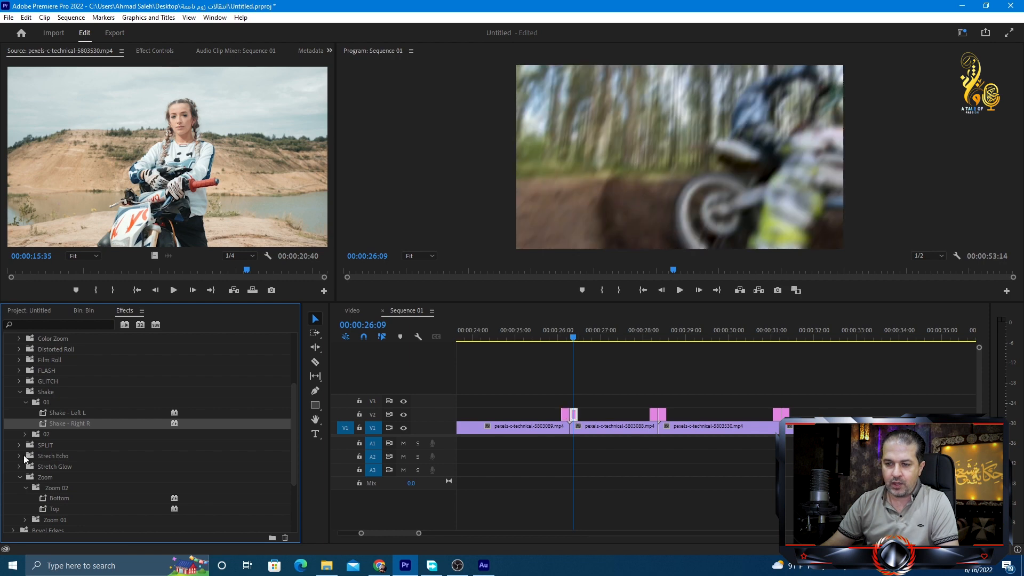
- At the second cut, apply the Split 01 preset to the earlier adjustment layer and Split 02 to the later one
scroll(24, 456, "down", 1)
left_click(19, 434)
scroll(43, 440, "down", 1)
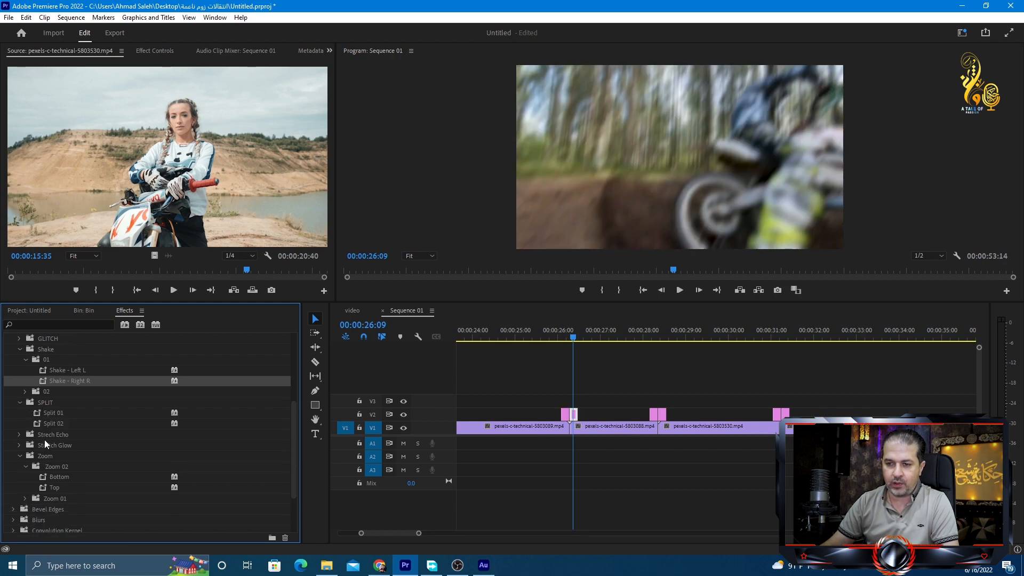
left_click_drag(52, 415, 658, 414)
left_click_drag(56, 424, 662, 414)
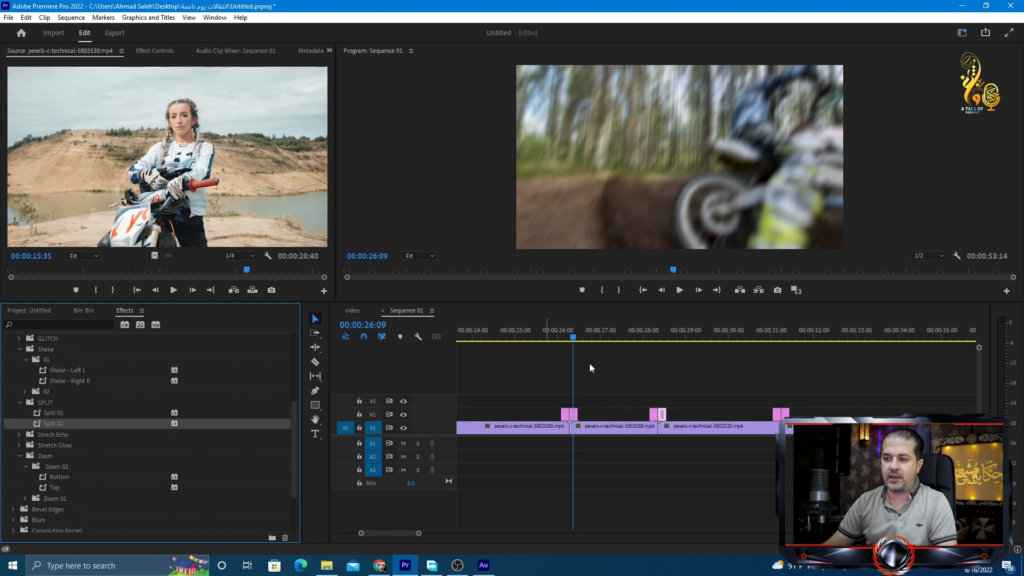
- Play the sequence from just before the first visible cut through the second to review the shake and split transitions
left_click(530, 332)
key("space")
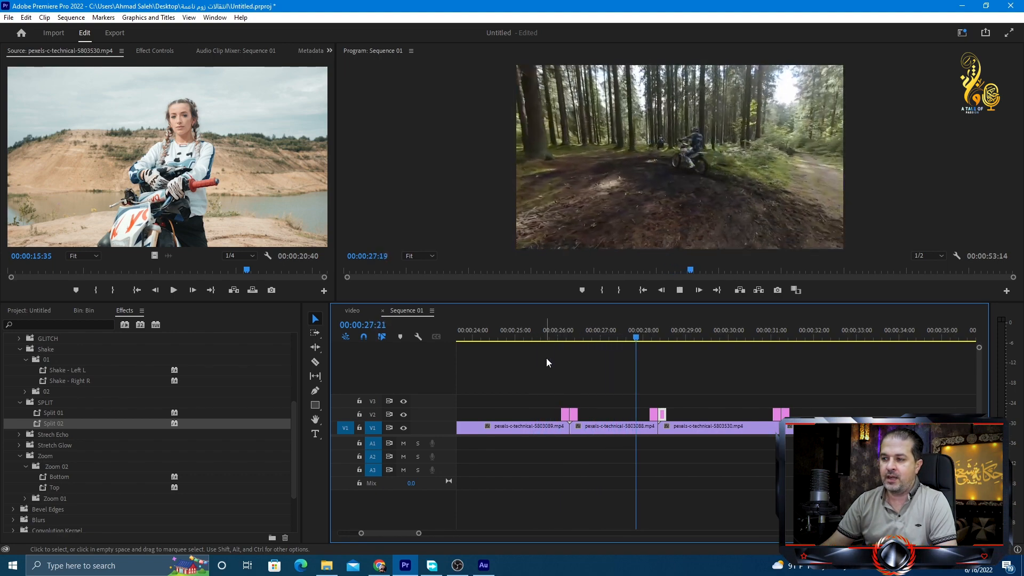
key("space")
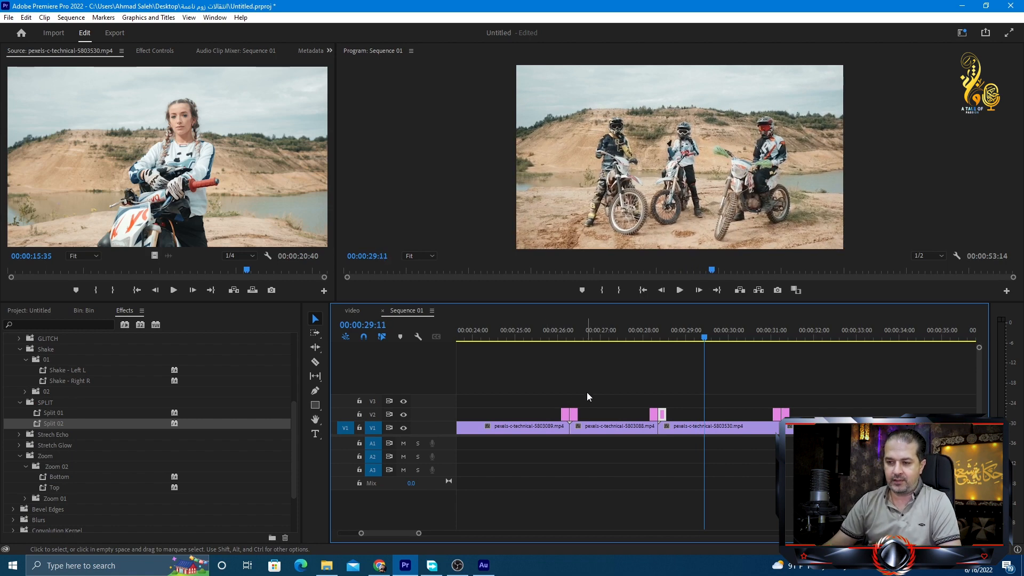
key("Up")
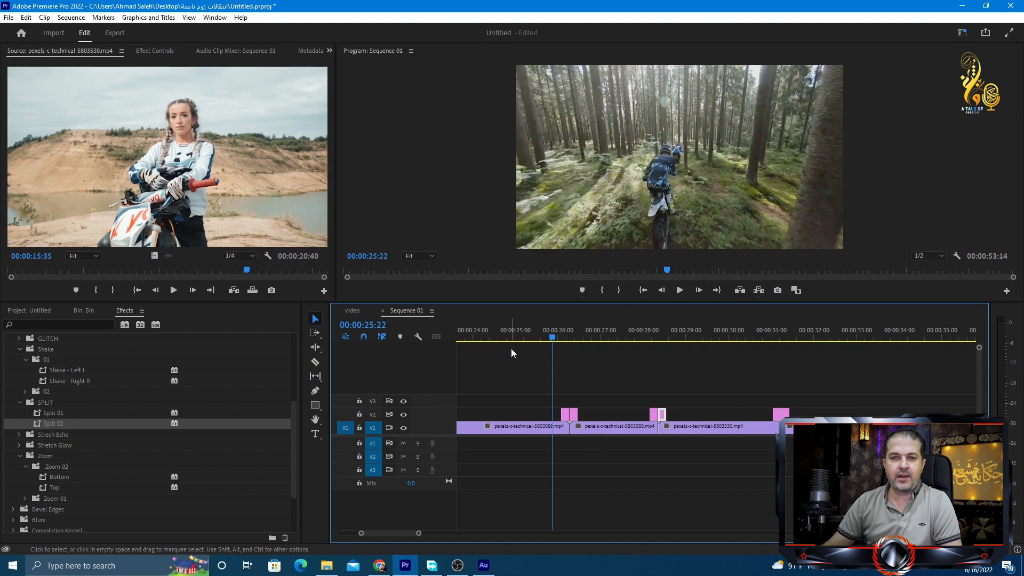
- Switch to File Explorer, view the contents of the مؤثرات صوتية sound effects folder, and return to Premiere Pro
left_click(326, 569)
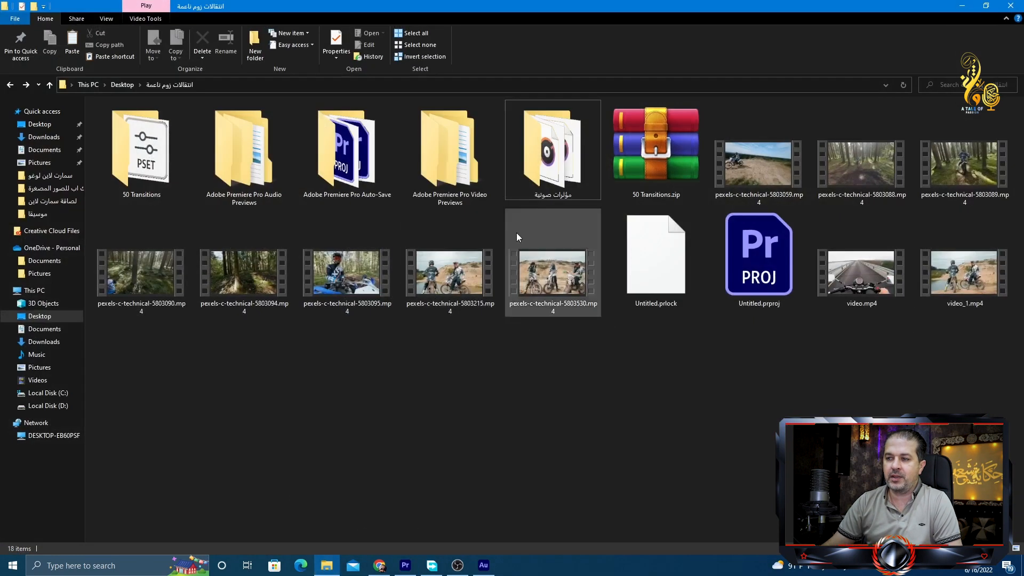
double_click(533, 179)
double_click(376, 239)
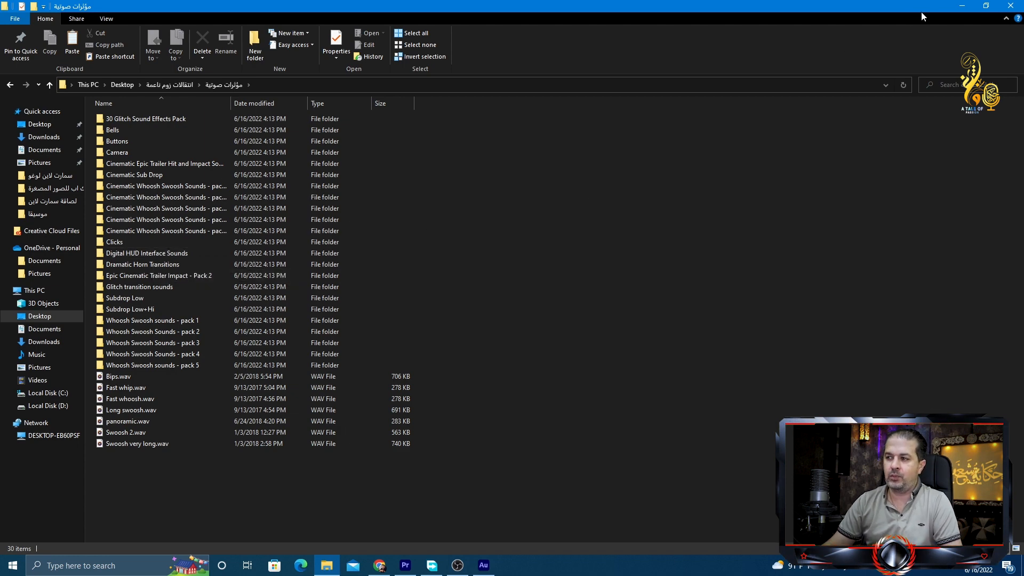
left_click(961, 6)
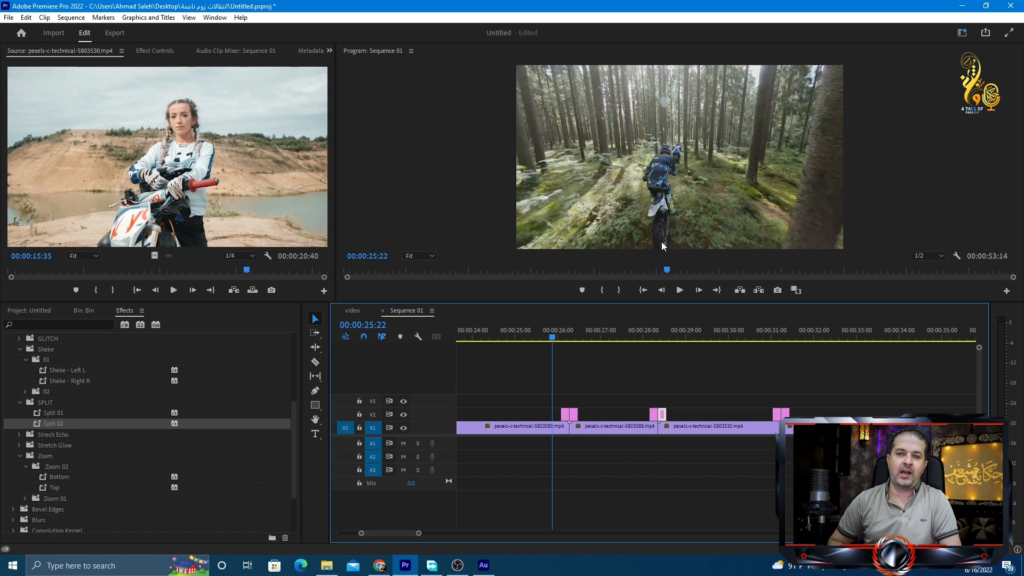